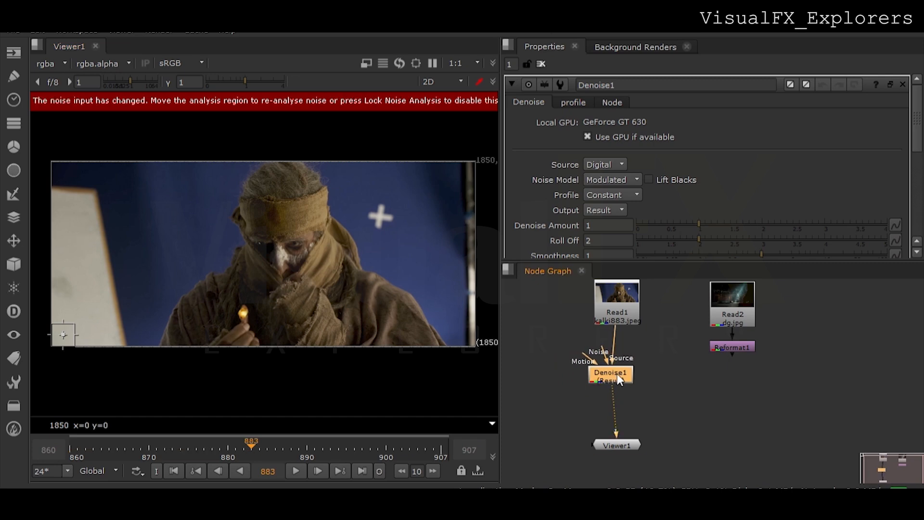
- Set Denoise1's denoise amount to 3 and place its noise analysis region on clean blue screen beside the subject
left_click(608, 225)
type("3")
key("Return")
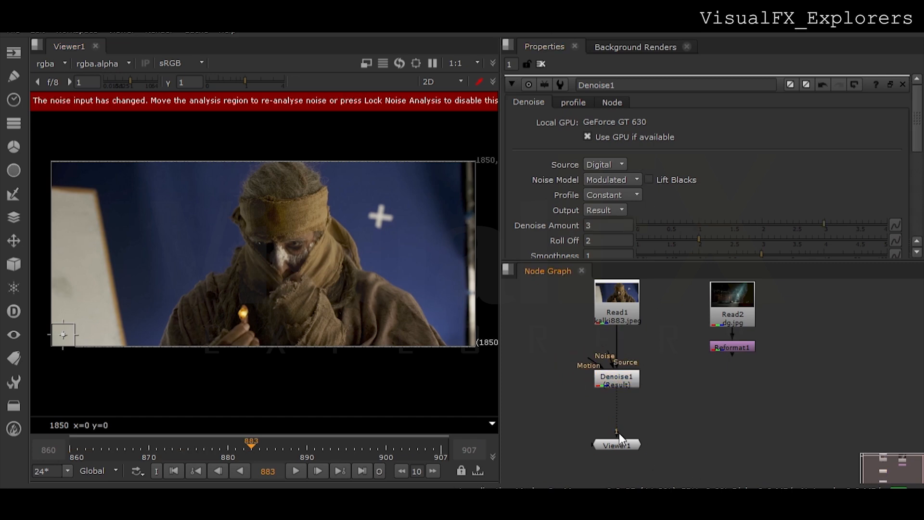
left_click_drag(616, 446, 615, 464)
left_click_drag(619, 378, 619, 366)
middle_click_drag(680, 352, 676, 366)
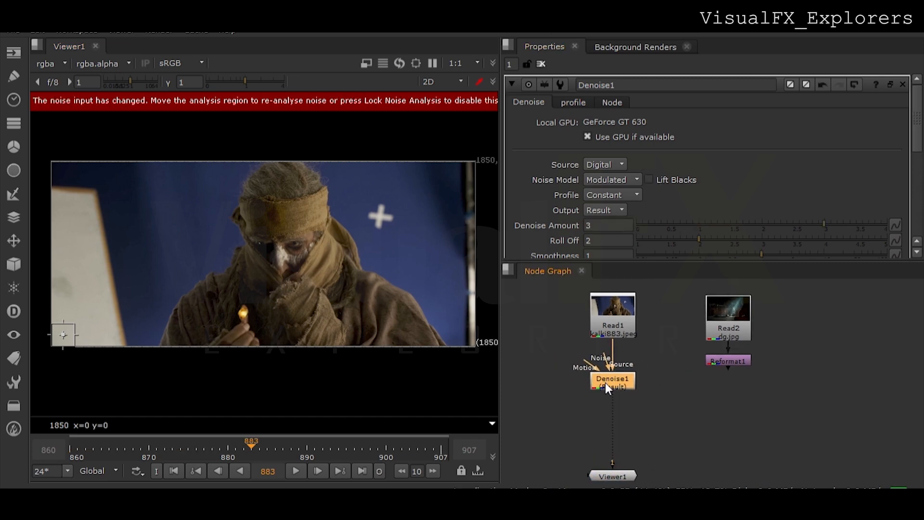
left_click_drag(63, 335, 152, 213)
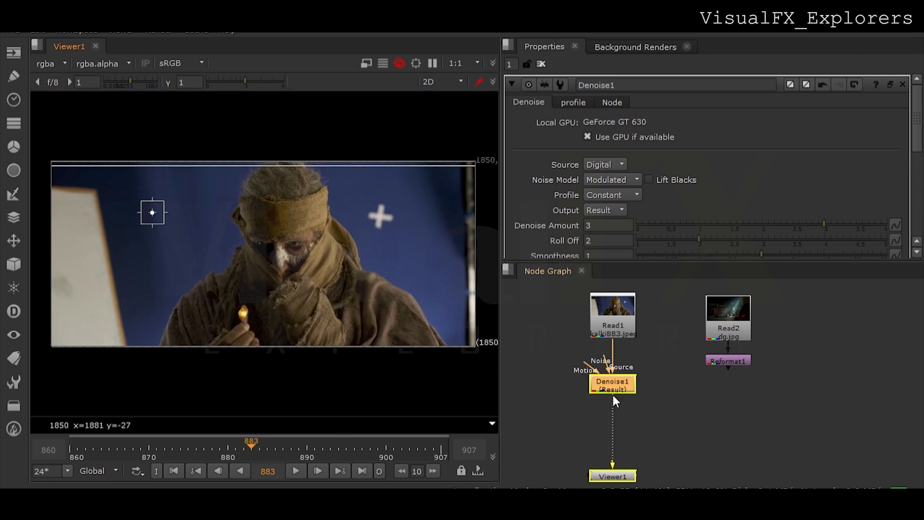
left_click_drag(617, 225, 562, 228)
- Insert an IBKColourV3 node between Denoise1 and Viewer1 and set its size to 0.5
left_click(618, 404)
middle_click_drag(617, 402, 610, 353)
left_click_drag(611, 430, 612, 484)
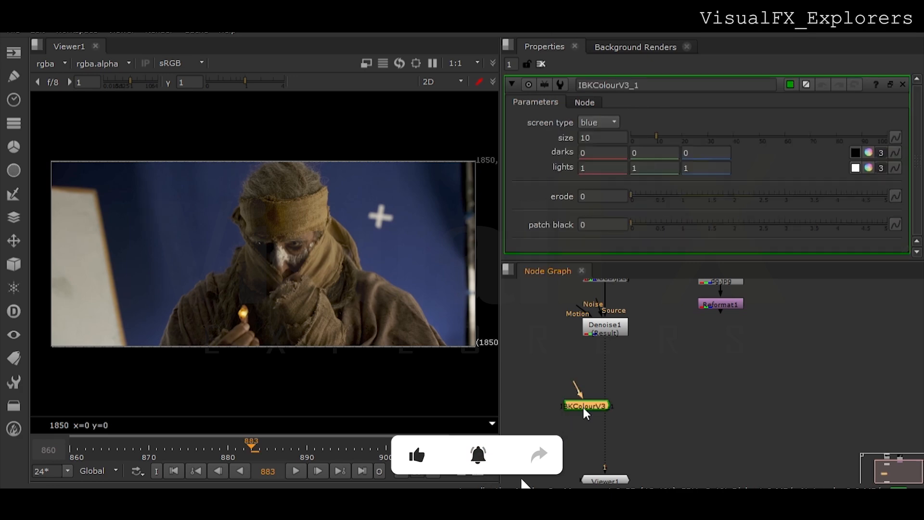
left_click_drag(582, 405, 602, 388)
left_click(583, 138)
type("0.5")
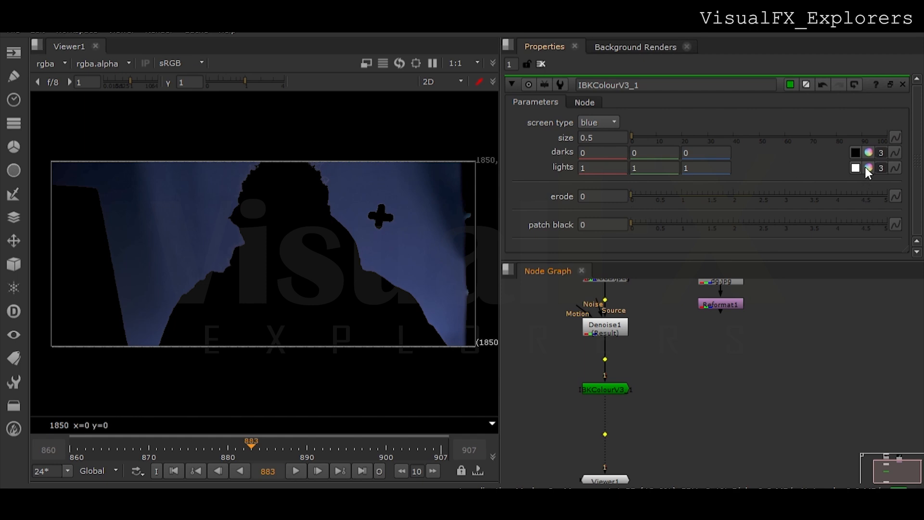
- Set the IBKColourV3 node's blue lights value to 0.74 and its erode to 7
type("0.74")
key("Return")
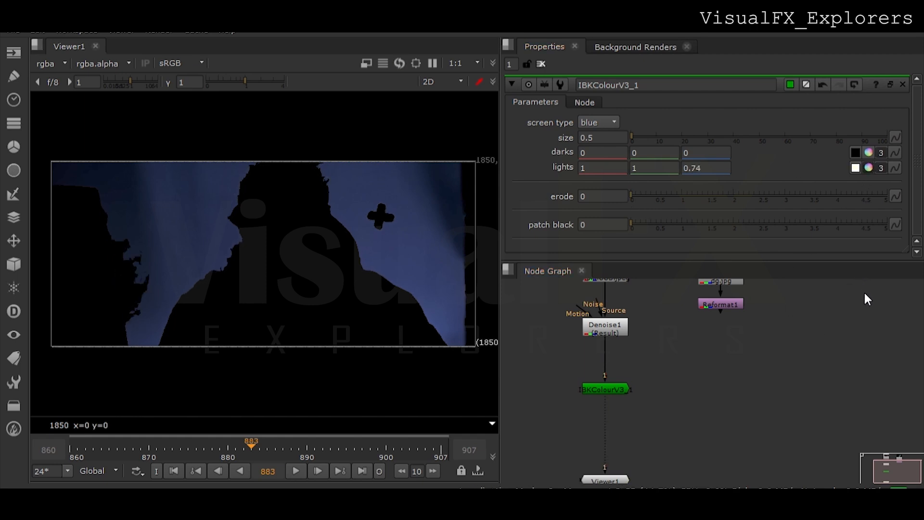
left_click(597, 196)
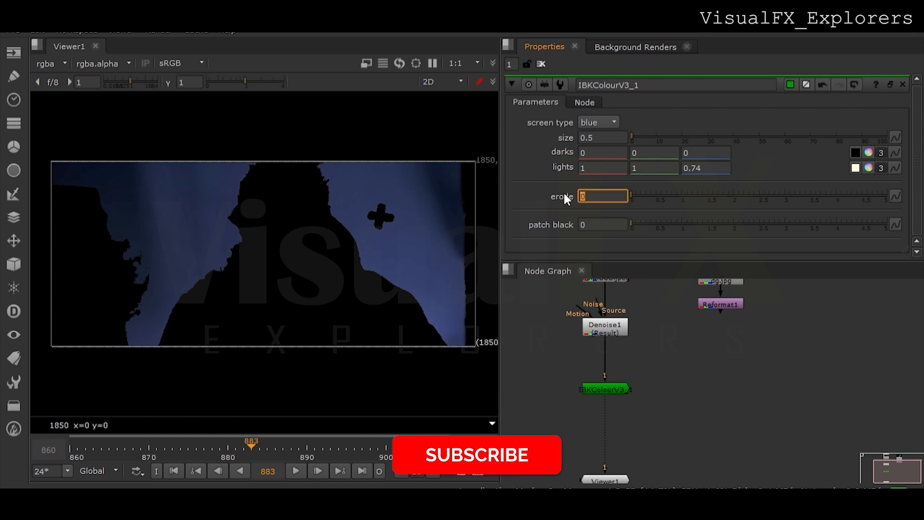
type("5")
key("Return")
left_click(598, 197)
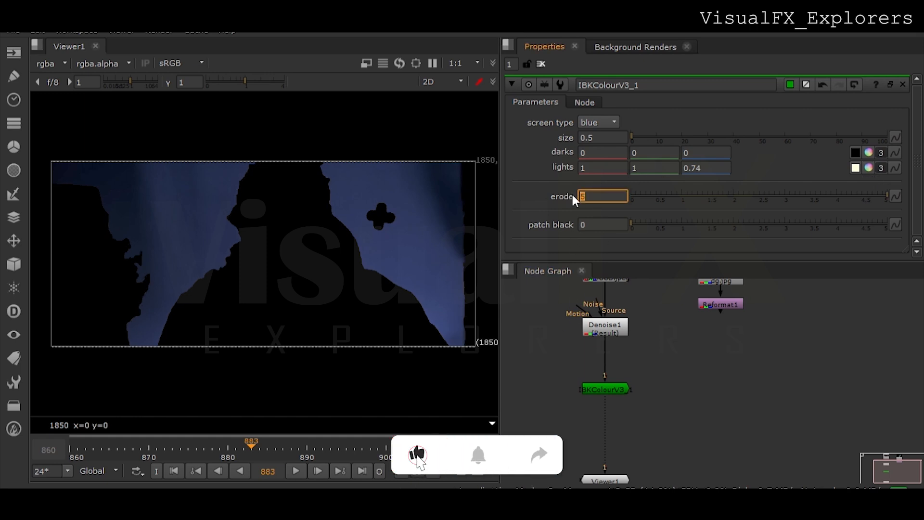
key("Return")
- Duplicate the IBKColourV3 node below the original, with erode 0 and patch black 2
mouse_move(610, 391)
left_mouse_down()
mouse_move(610, 376)
mouse_move(612, 401)
left_mouse_up()
key("ctrl+c")
key("ctrl+v")
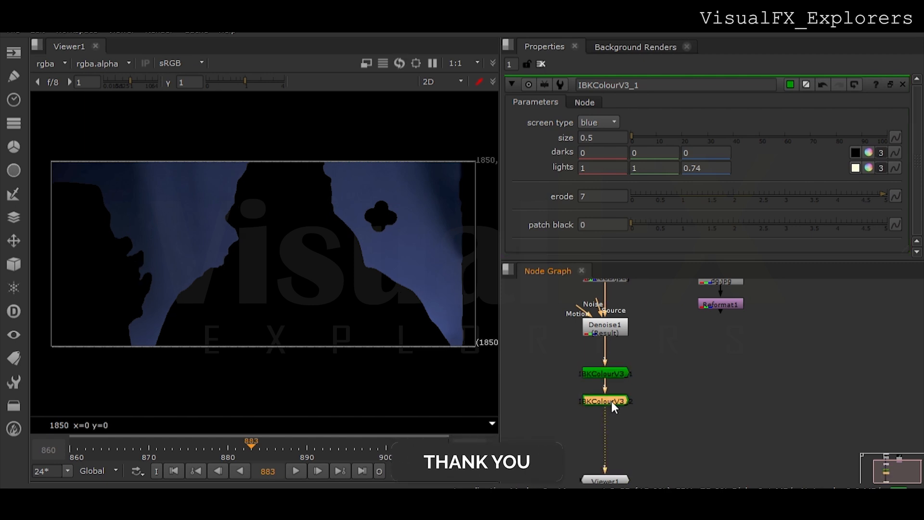
left_click(599, 196)
type("0")
key("Return")
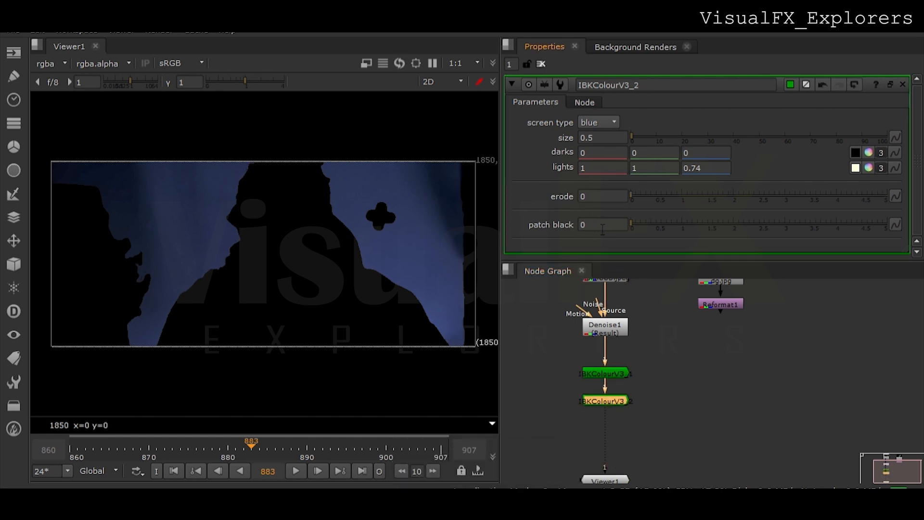
type("2")
key("Return")
- Add a third IBKColourV3 node to the chain by duplicating the second, with patch black 4
left_click(605, 402)
key("ctrl+c")
key("ctrl+v")
left_click_drag(608, 414, 610, 423)
double_click(605, 424)
left_click(580, 225)
type("4")
key("Return")
- Add a fourth IBKColourV3 copy at the end of the chain and set its patch black to 8
left_click(617, 423)
key("ctrl+c")
key("ctrl+v")
left_click_drag(616, 433, 614, 453)
left_click(580, 224)
type("8")
left_click(581, 403)
- Make room above Viewer1 and add a fifth IBKColourV3 copy with patch black 16
middle_click_drag(602, 487, 598, 389)
left_click_drag(606, 383, 606, 442)
left_click(614, 349)
key("ctrl+v")
left_click_drag(614, 349, 617, 376)
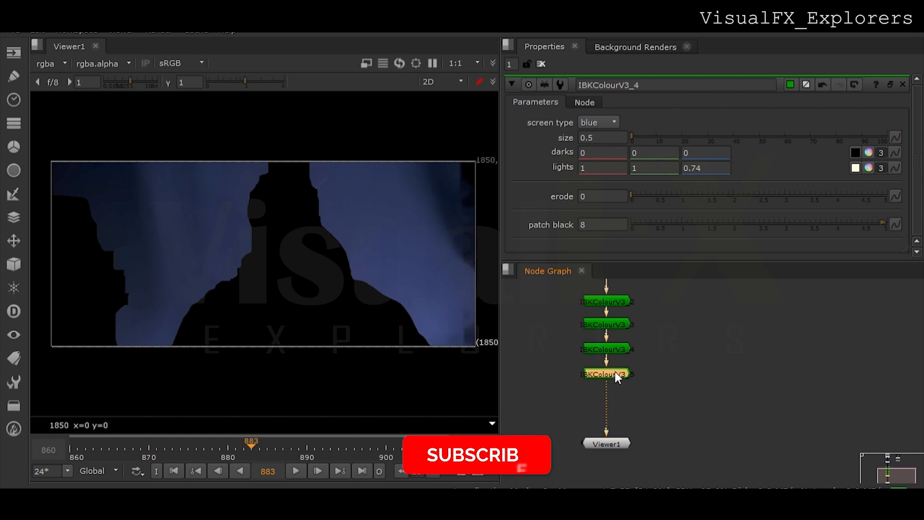
double_click(614, 371)
left_click(577, 224)
type("16")
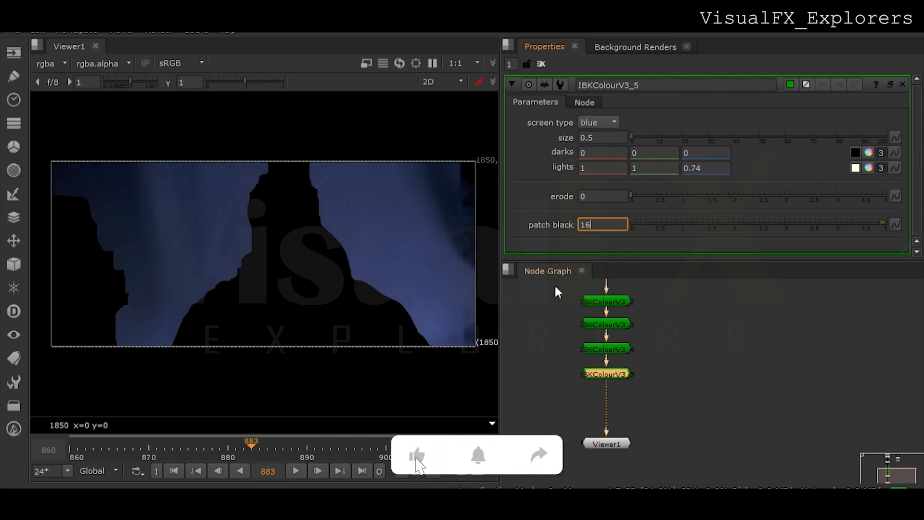
left_click(604, 384)
- Add a sixth IBKColourV3 copy below the fifth and set its patch black to 32
left_click(606, 374)
key("ctrl+v")
left_click_drag(610, 391, 611, 408)
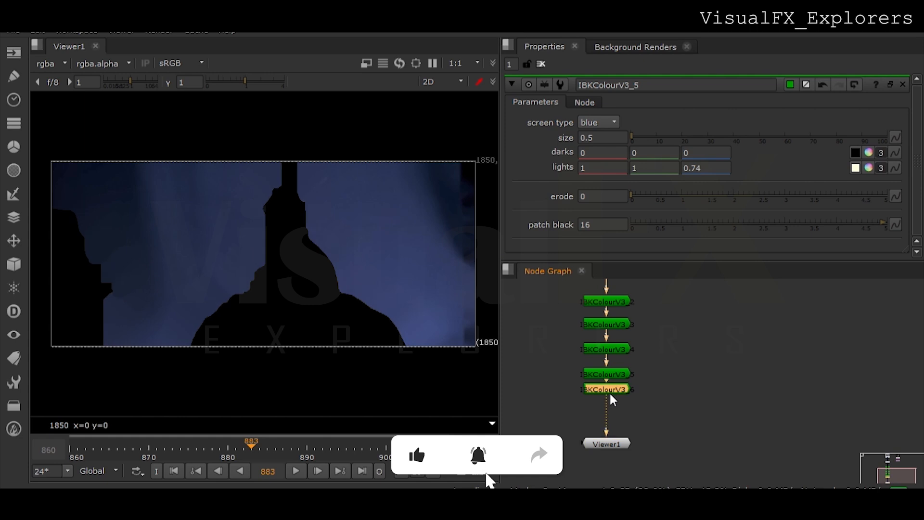
double_click(611, 406)
left_click(601, 224)
type("32")
- Move Viewer1 farther down and add a seventh IBKColourV3 copy with patch black 64
left_click(602, 458)
middle_click_drag(603, 460, 606, 371)
left_click_drag(610, 357, 610, 438)
left_click(614, 317)
key("ctrl+v")
left_click_drag(614, 333, 614, 351)
double_click(612, 349)
left_click(580, 225)
type("64")
left_click(619, 363)
- Add an eighth IBKColourV3 copy at the end of the chain, keeping patch black at 64
left_click(619, 350)
key("ctrl+v")
left_click_drag(620, 361, 624, 372)
double_click(624, 373)
scroll(627, 397, "down", 3)
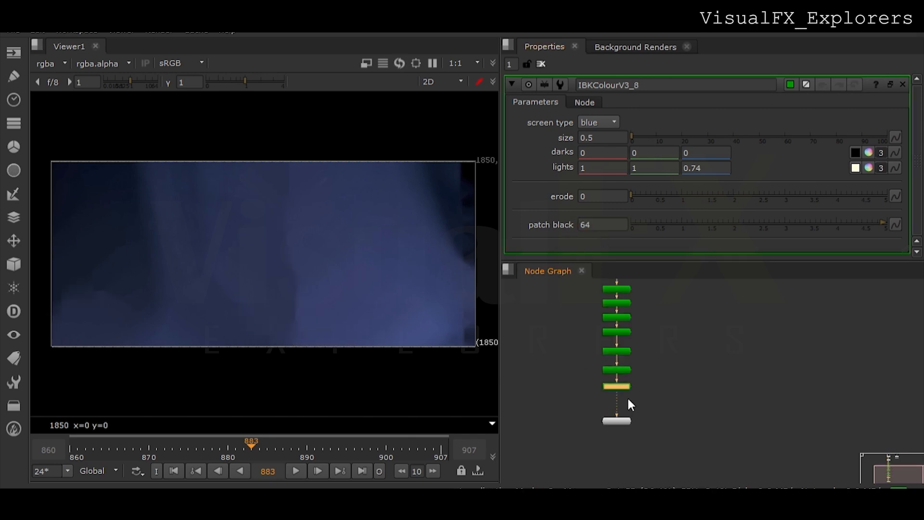
left_click(617, 413)
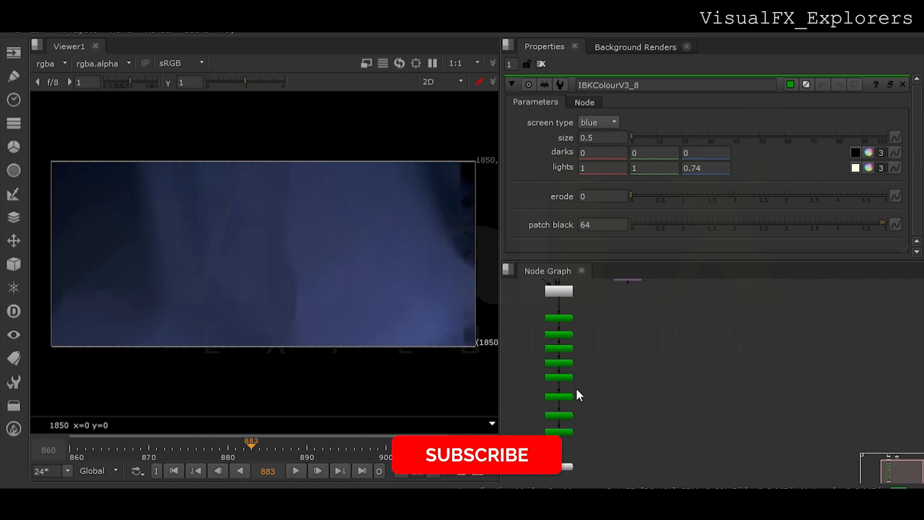
- Add an IBKGizmoV3 node beside the chain and connect one of its inputs to the last IBKColourV3 node
left_click(761, 239)
key("Tab")
type("i")
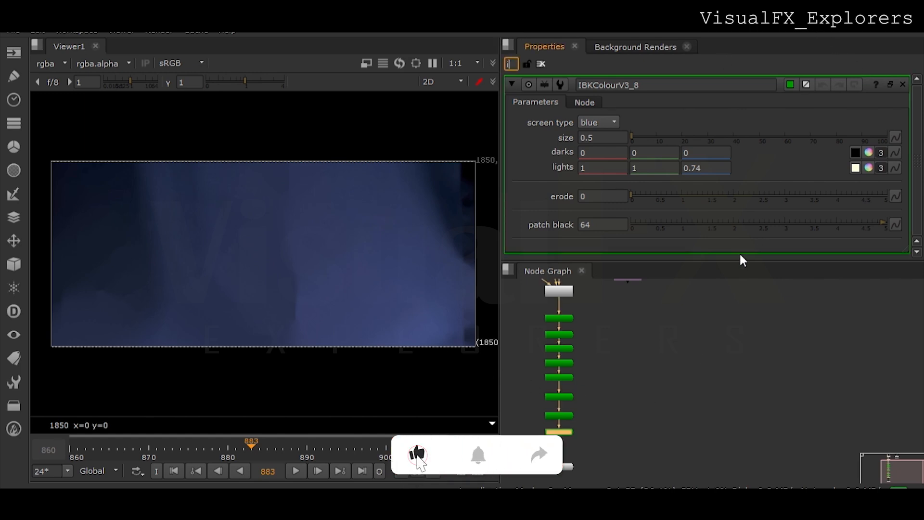
left_click(652, 343)
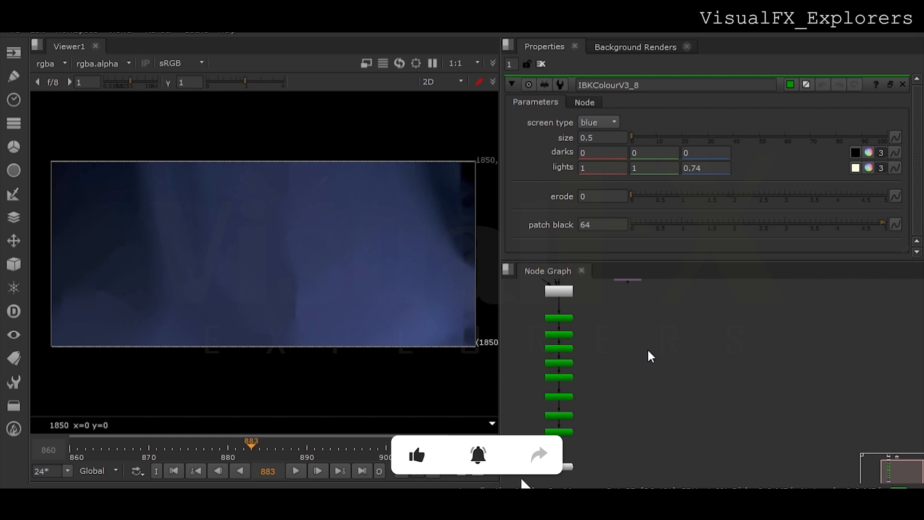
left_click(625, 378)
left_click_drag(652, 355, 530, 437)
scroll(636, 426, "up", 3)
scroll(651, 438, "down", 3)
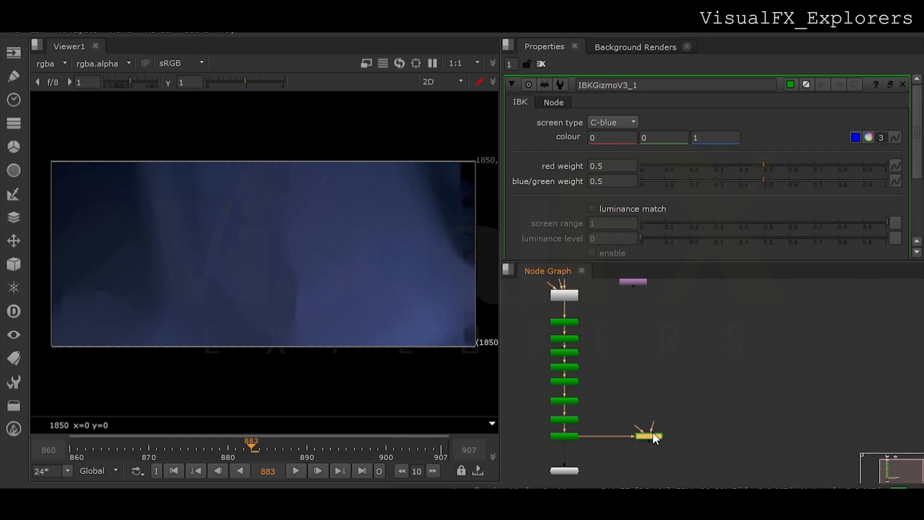
- Route Denoise1's output through a corner dot into the IBKGizmoV3 node and view the gizmo's result
left_click_drag(607, 368, 650, 295, "ctrl")
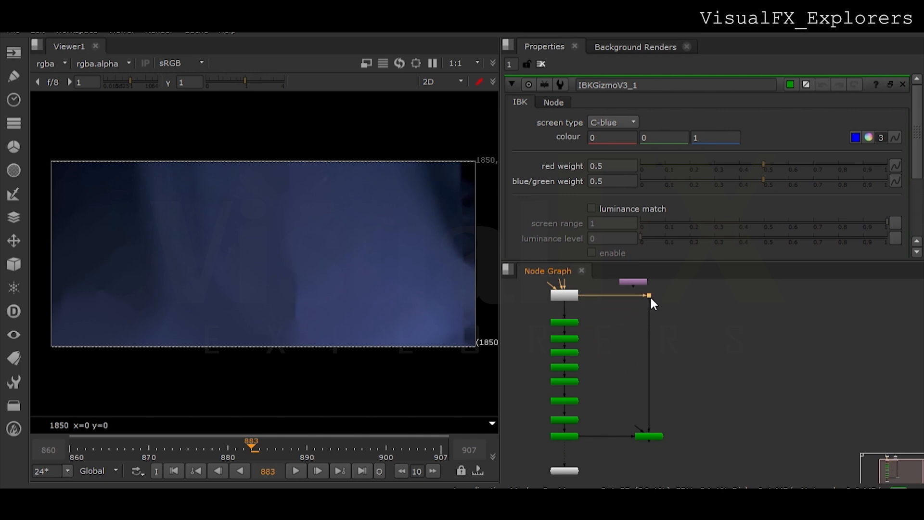
left_click(650, 437, "ctrl+shift")
left_click(650, 437)
- Disable Denoise1 and move the Read2 and Reformat1 nodes away from the keying branch
left_click(188, 446)
scroll(680, 381, "down", 2)
left_click(600, 322)
key("d")
middle_click_drag(658, 316, 647, 333)
left_click_drag(633, 326, 699, 331)
middle_click_drag(691, 385, 684, 362)
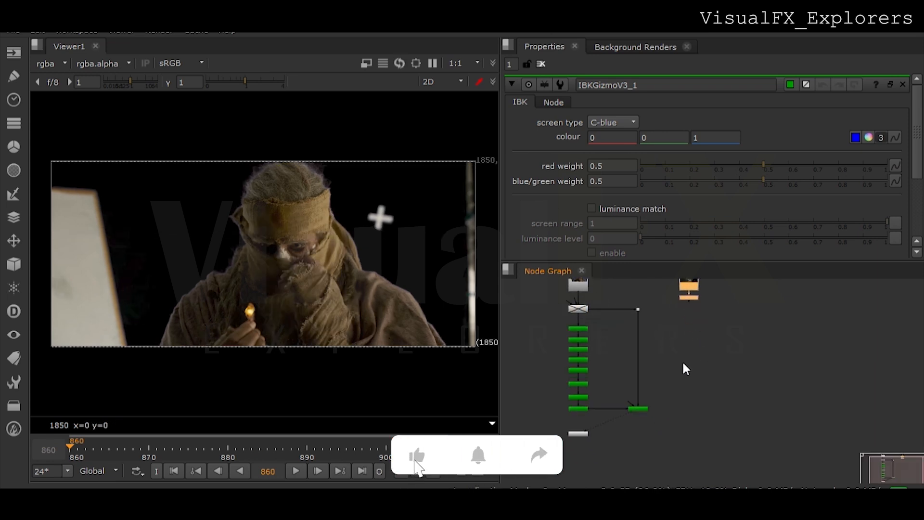
- Add a Keylight node and connect its source to the plate through dots above the IBKGizmoV3 node
middle_click_drag(609, 427, 586, 362)
left_click_drag(557, 371, 623, 427)
left_click(593, 372)
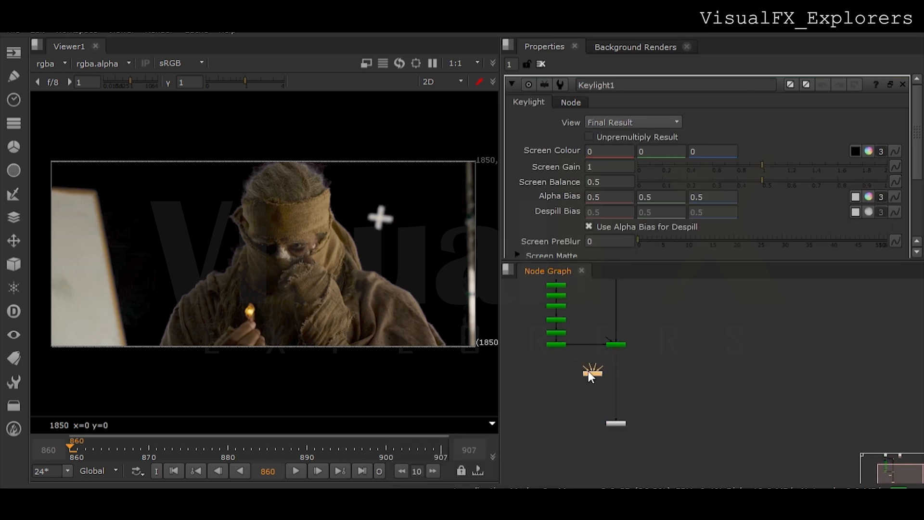
left_click(617, 314)
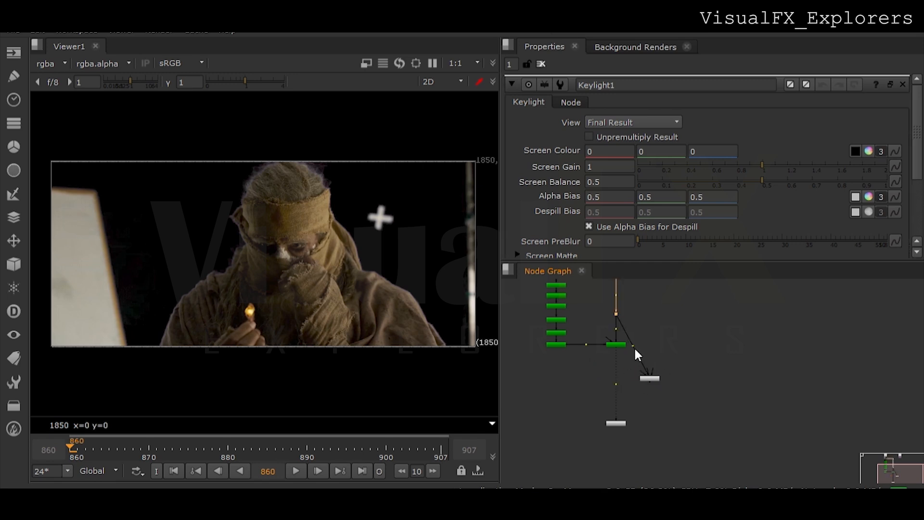
left_click_drag(632, 304, 665, 393)
left_click(651, 355)
scroll(651, 355, "down", 1)
middle_click_drag(650, 354, 642, 418)
- Re-enable Denoise1 and view the Keylight1 output
left_click(566, 326)
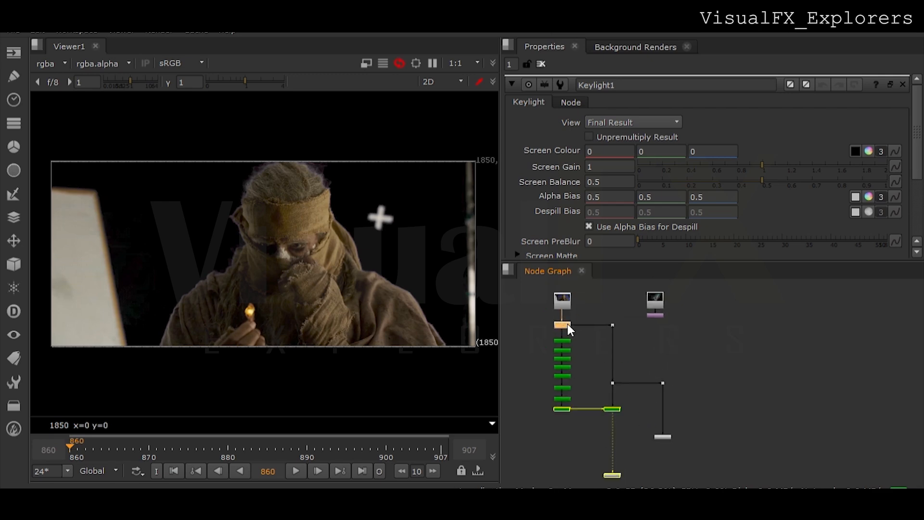
left_click(662, 437)
key("1")
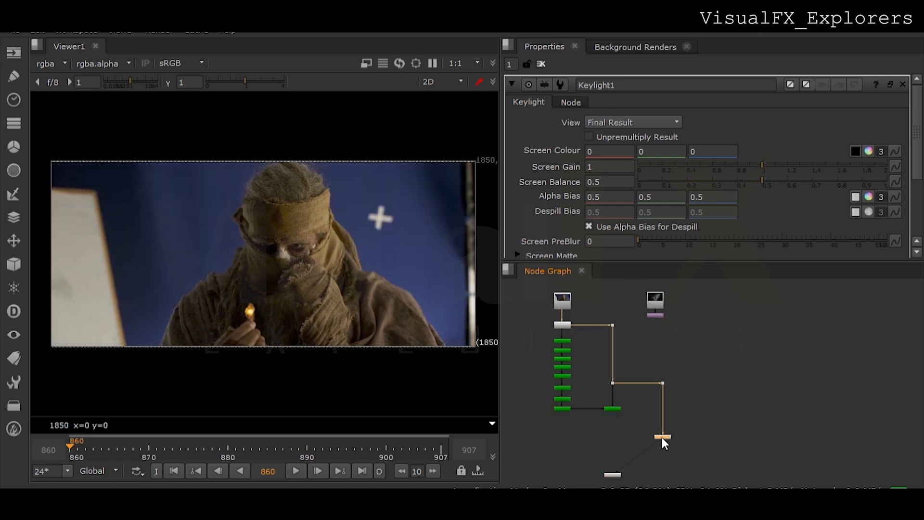
- Sample the blue screen just beside the subject's head as Keylight1's screen colour and display the alpha channel
left_click(855, 151)
left_click(345, 198, "ctrl")
key("a")
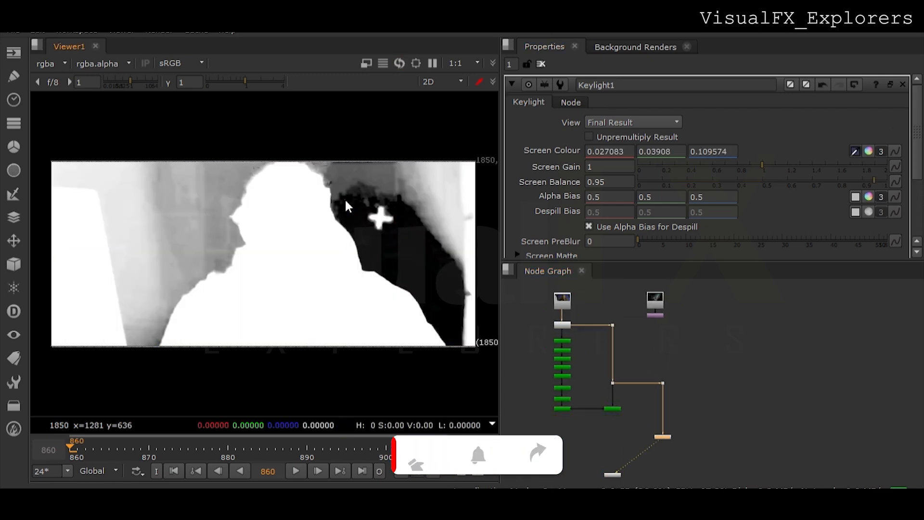
- Set Keylight1's screen matte to clip black 0.69, clip white 0.845, screen dilate -8 and screen softness 6.2
scroll(523, 226, "down", 3)
left_click(518, 173)
left_click_drag(666, 187, 784, 193)
left_click_drag(887, 201, 833, 204)
left_click_drag(769, 187, 816, 186)
left_click_drag(766, 230, 756, 229)
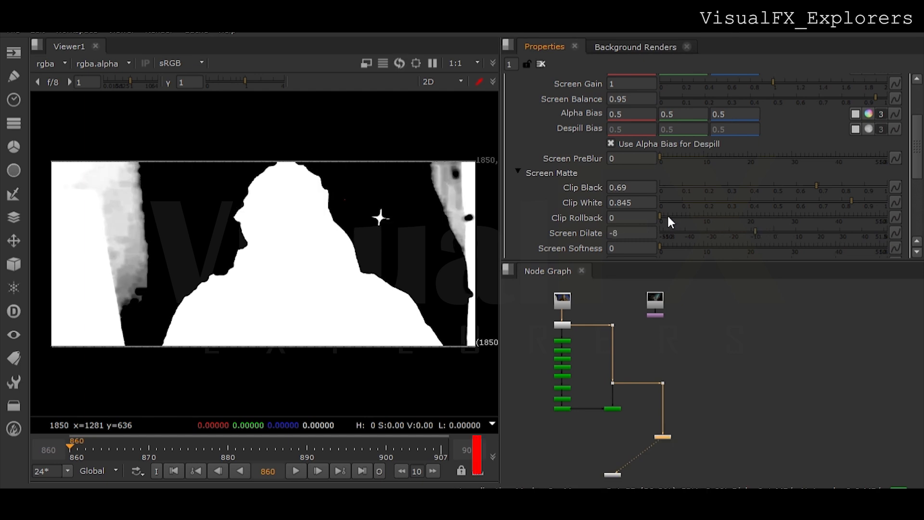
left_click_drag(670, 244, 687, 249)
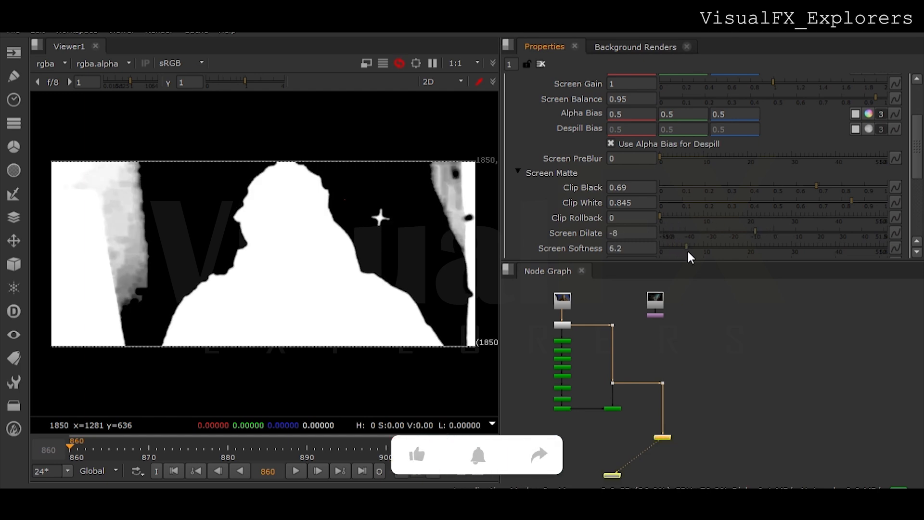
- Add a Merge node combining Keylight1 over the IBKGizmoV3 output and view its result
left_click(605, 434)
key("m")
scroll(606, 438, "up", 3)
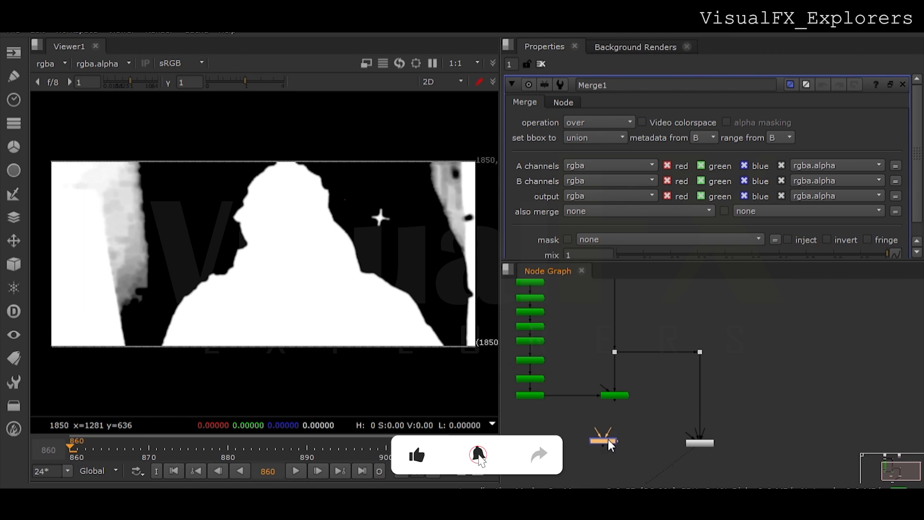
left_click_drag(628, 434, 614, 395)
left_click_drag(609, 435, 693, 442)
key("1")
middle_click_drag(624, 439, 612, 370)
scroll(611, 365, "down", 3)
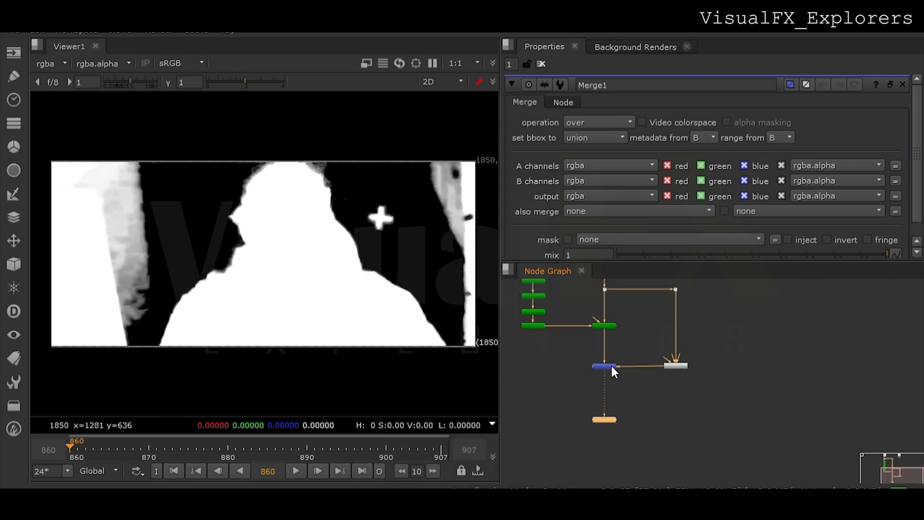
- Add a second Merge node below Merge1 and a Roto node feeding its A input
left_click_drag(613, 411, 610, 455)
left_click(588, 392)
key("m")
left_click_drag(589, 392, 607, 419)
left_click(583, 402)
key("o")
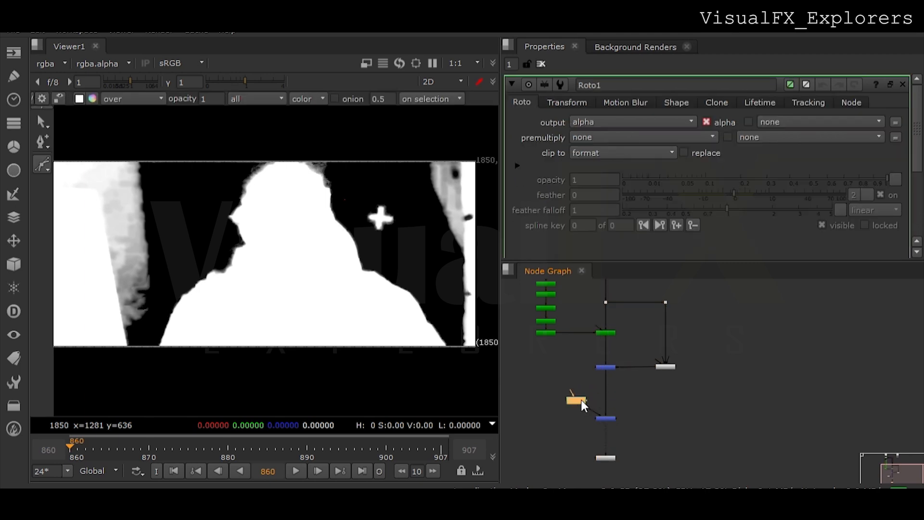
- Draw a closed roto shape loosely around the subject, excluding the white board, the tracking cross and the edge stand
left_click(191, 153)
left_click(196, 210)
left_click(173, 282)
left_click(149, 332)
left_click(146, 351)
left_click_drag(201, 373, 253, 373)
left_click(458, 362)
left_click(452, 320)
left_click(431, 281)
left_click_drag(409, 260, 391, 249)
left_click(355, 154)
left_click(323, 140)
left_click(236, 140)
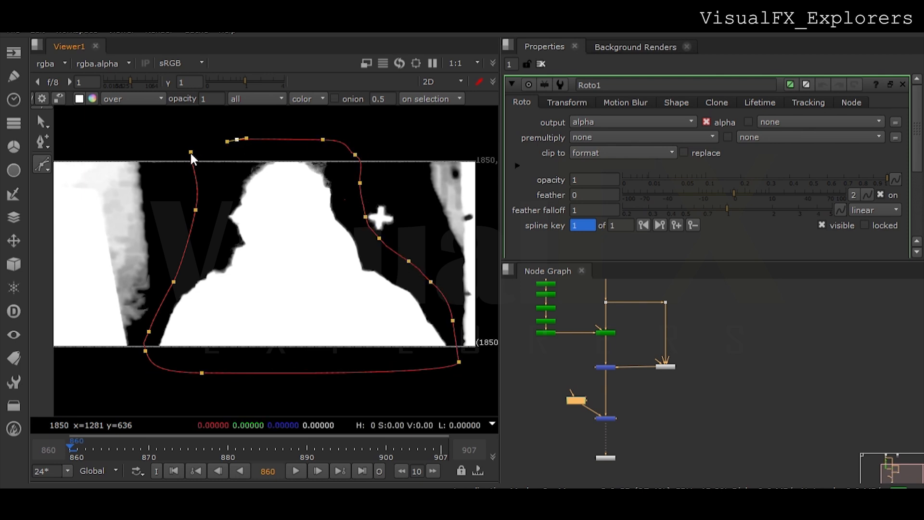
left_click(191, 152)
- Set Merge2's operation to mask and check the key from frame 860 to frame 894, returning to frame 860
double_click(608, 418)
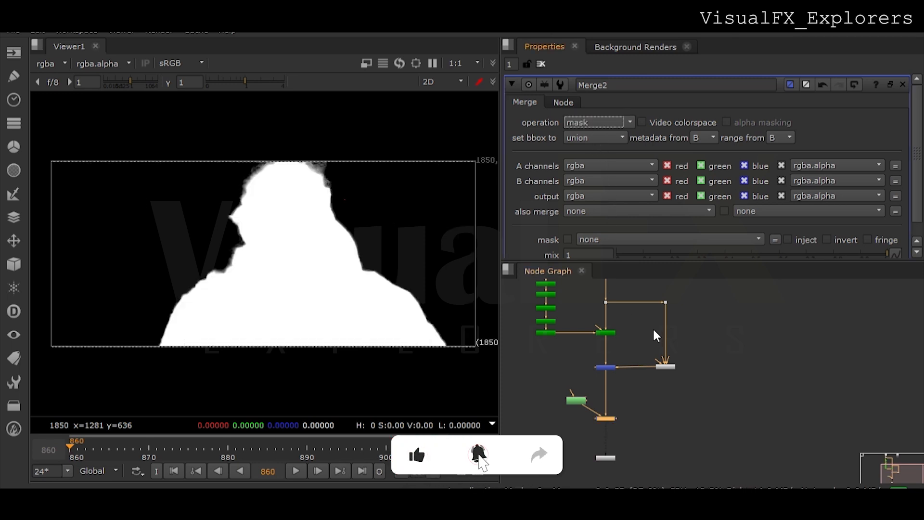
left_click_drag(72, 447, 343, 451)
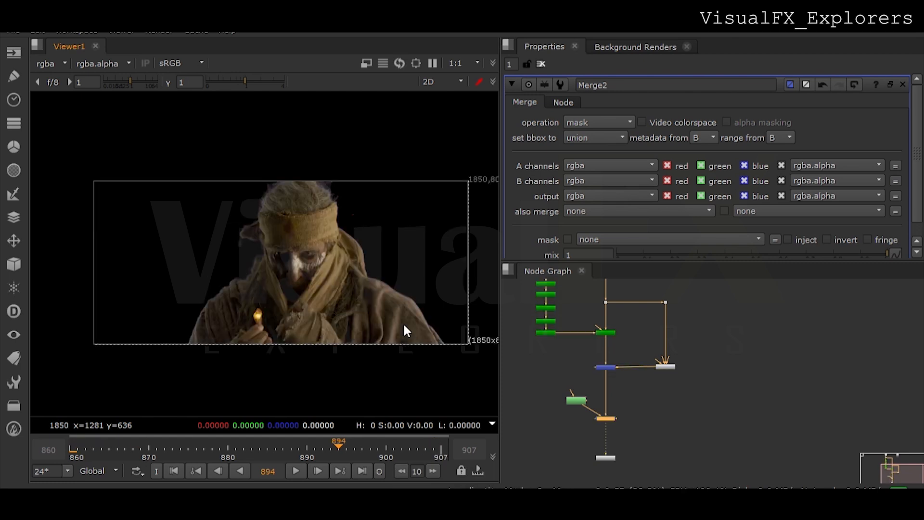
left_click(71, 451)
- Reposition the Roto node and add a third Merge node connected to the Reformat1 background
scroll(638, 405, "down", 2)
middle_click_drag(639, 406, 571, 420)
left_click(530, 420)
left_click_drag(530, 422, 567, 444)
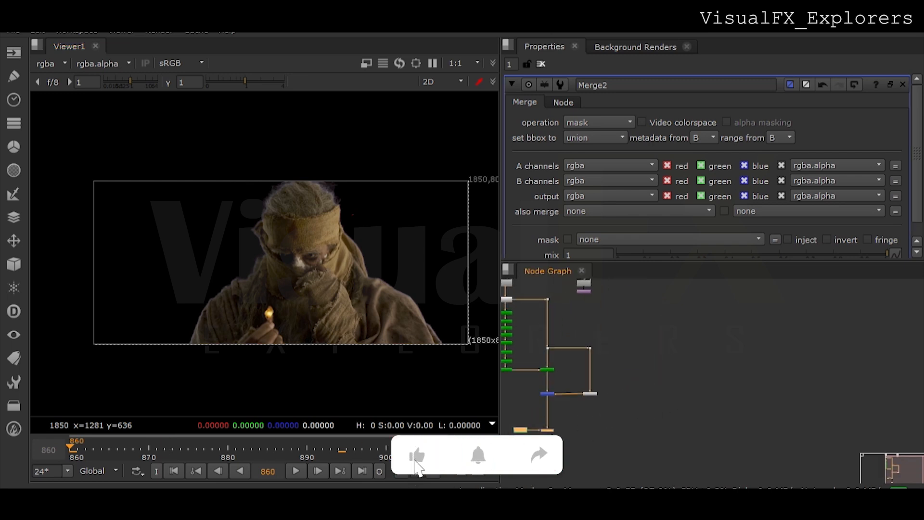
key("m")
scroll(593, 447, "up", 3)
scroll(592, 449, "up", 2)
scroll(595, 446, "down", 2)
left_click_drag(591, 430, 681, 314)
scroll(656, 434, "down", 2)
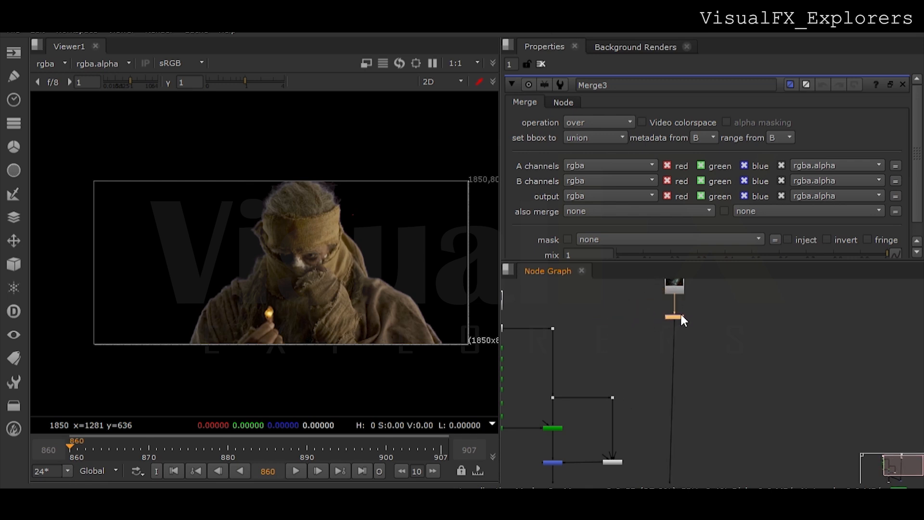
- Place Merge3 below the background, feed the masked subject into its A input and view the composite, tidying the connecting wire
scroll(680, 313, "down", 3)
left_click_drag(675, 448, 684, 487)
scroll(640, 437, "up", 3)
left_click(702, 439)
key("1")
left_click(580, 437)
left_click_drag(581, 437, 581, 441)
scroll(637, 435, "down", 3)
middle_click_drag(698, 343, 683, 403)
scroll(669, 373, "up", 4)
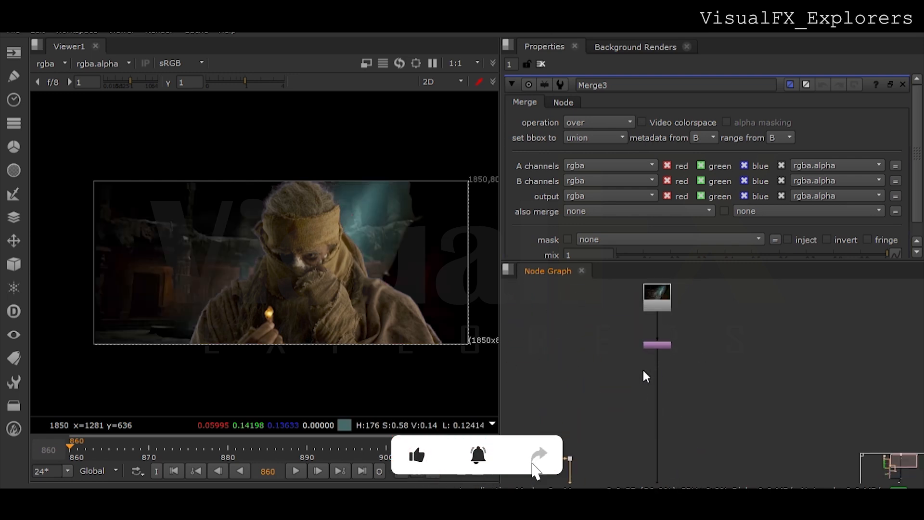
- Add a Transform node below Reformat1, scale the background to 2.3 and translate it to x 644, y -214
key("t")
left_click_drag(747, 152, 793, 153)
left_click_drag(299, 270, 290, 315)
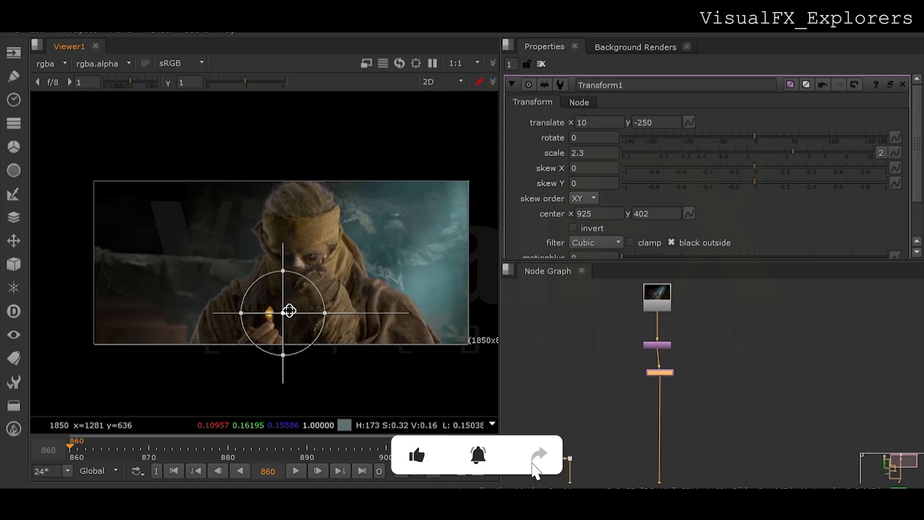
left_click_drag(285, 323, 411, 317)
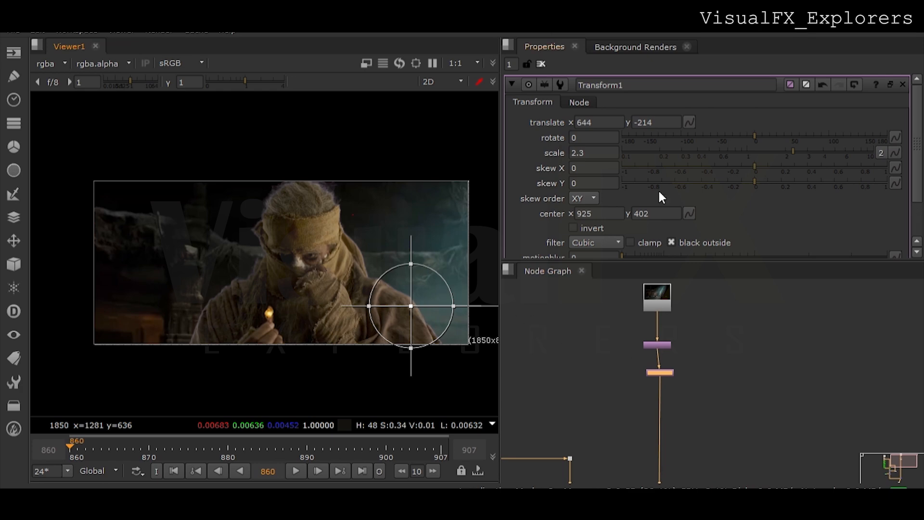
- Flip and stretch the background to scale w -2.967, h 2.668 and move it to translate x -1256, y -26
left_click_drag(449, 329, 134, 286)
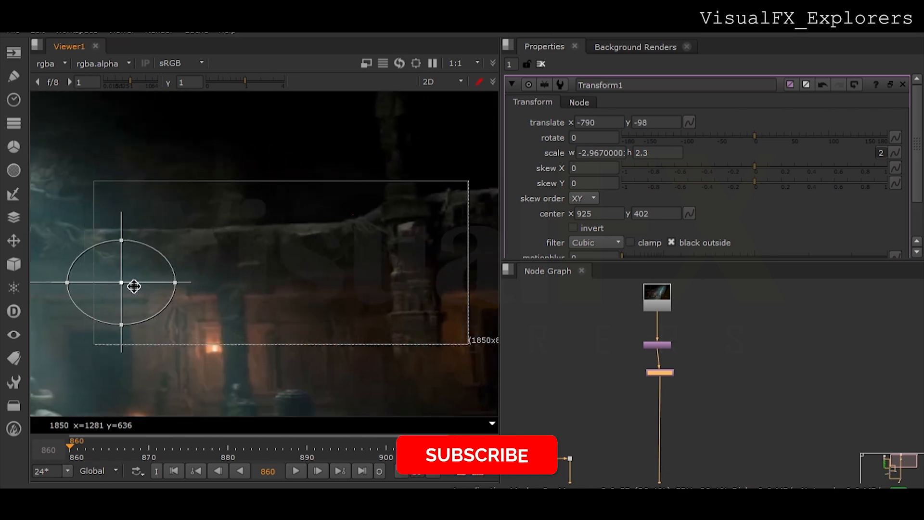
left_click_drag(124, 330, 126, 336)
left_click_drag(124, 296, 48, 291)
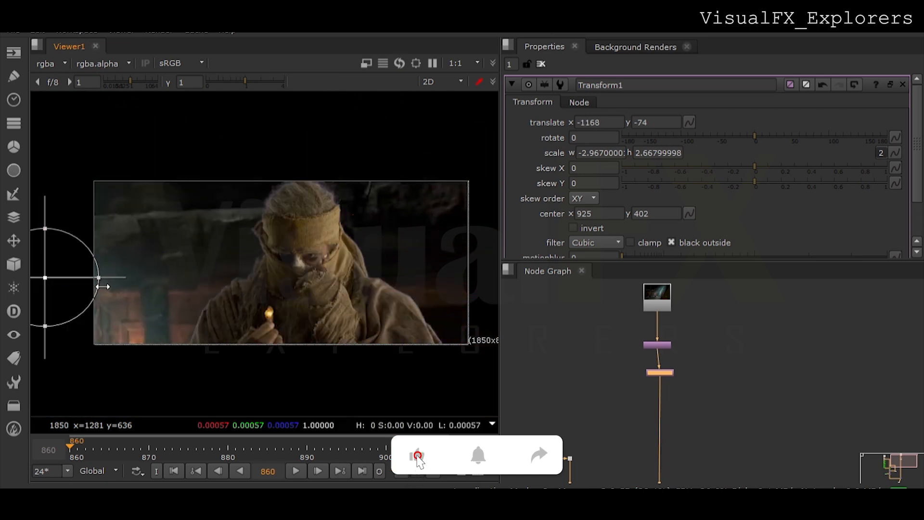
scroll(102, 286, "down", 1)
left_click_drag(54, 273, 72, 271)
middle_click_drag(82, 291, 254, 313)
scroll(373, 326, "up", 1)
middle_click_drag(379, 333, 201, 308)
scroll(200, 307, "down", 1)
left_click_drag(84, 280, 70, 286)
scroll(315, 323, "down", 2)
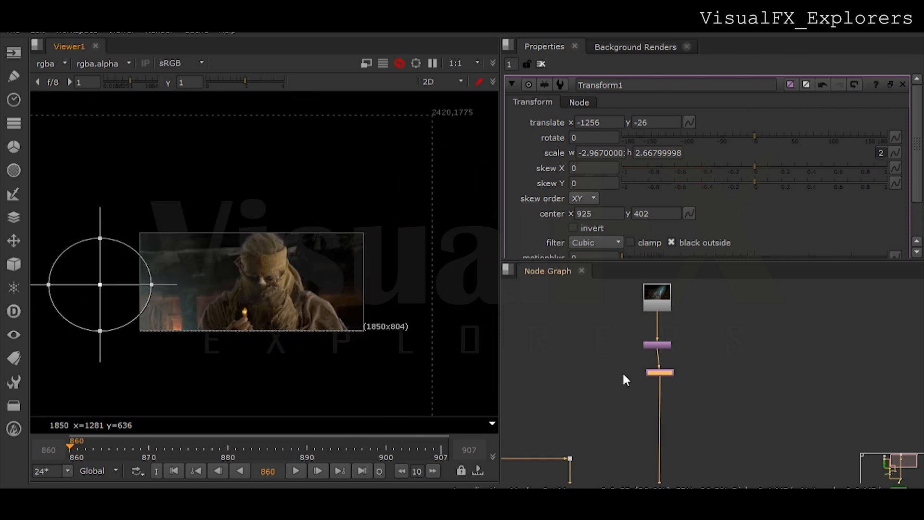
- Add a Crop node between Merge3 and the viewer to limit the composite to the 1850 x 804 format
scroll(671, 385, "down", 5)
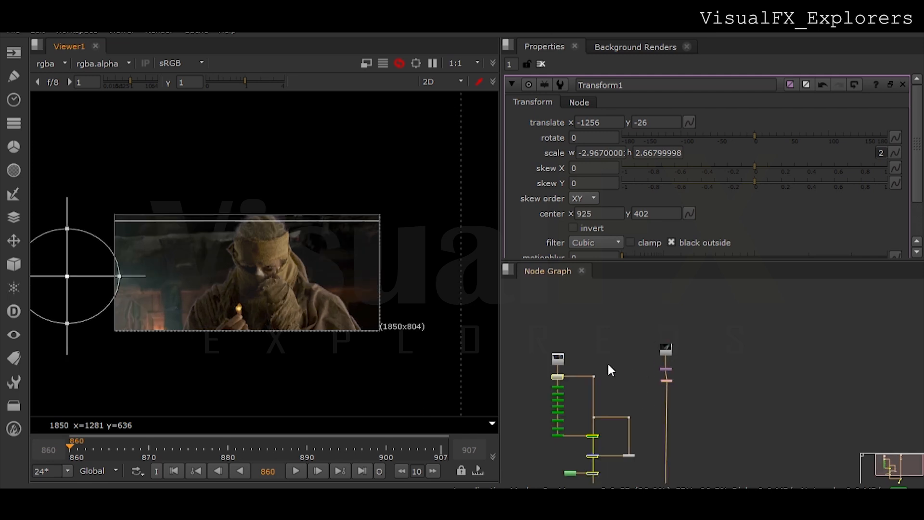
scroll(574, 377, "down", 1)
middle_click_drag(620, 406, 617, 365)
scroll(639, 450, "up", 5)
left_click_drag(631, 387, 637, 390)
left_click(630, 371)
key("Tab")
type("crop")
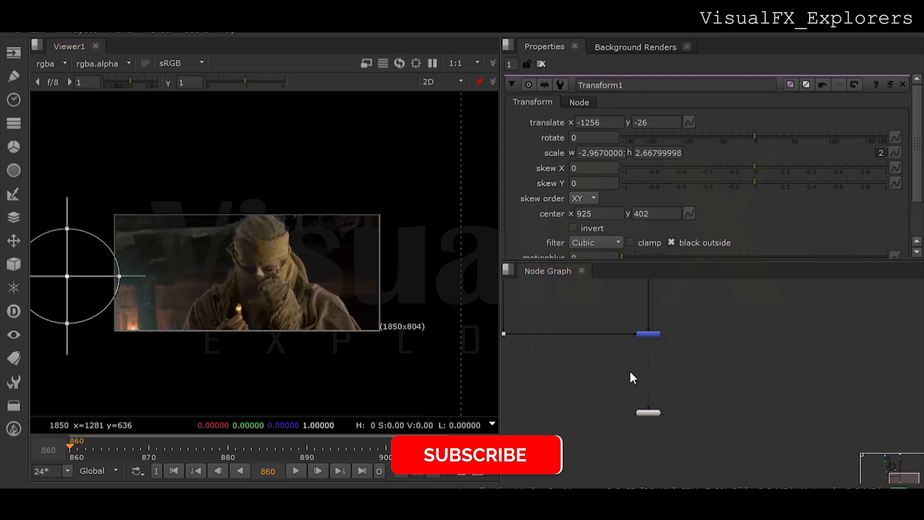
key("Return")
left_click(648, 360)
- Examine the cropped composite at several frames across the shot, ending at frame 907
scroll(299, 314, "up", 2)
scroll(299, 316, "up", 1)
scroll(293, 314, "down", 1)
middle_click_drag(292, 314, 308, 326)
scroll(253, 290, "up", 1)
left_click(313, 446)
left_click(440, 449)
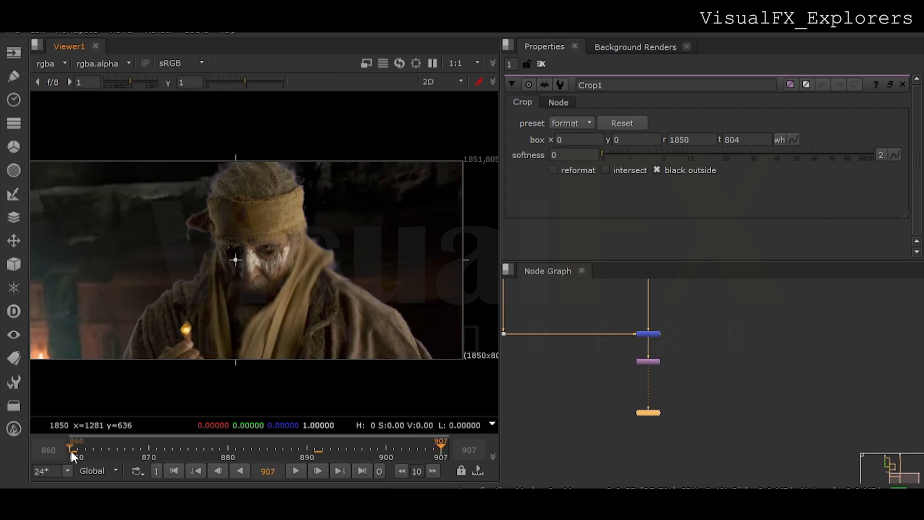
left_click_drag(71, 450, 292, 449)
left_click(369, 449)
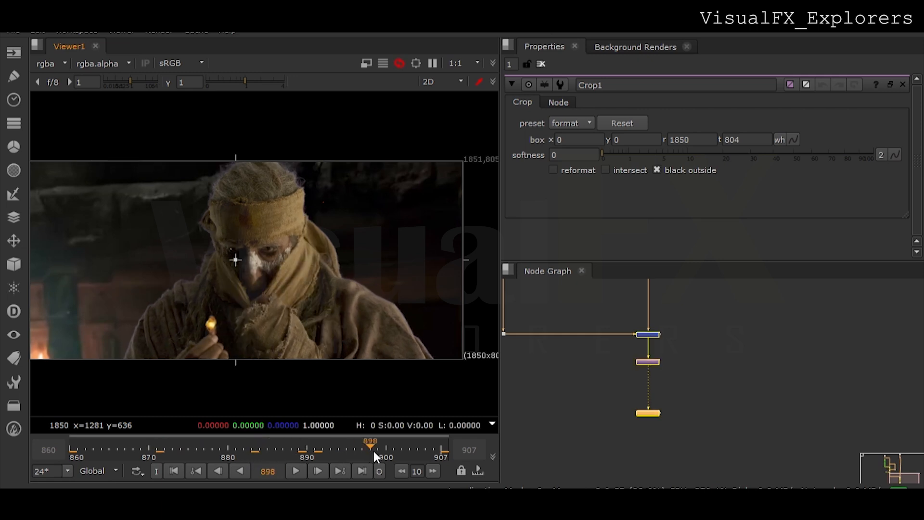
left_click_drag(434, 448, 440, 446)
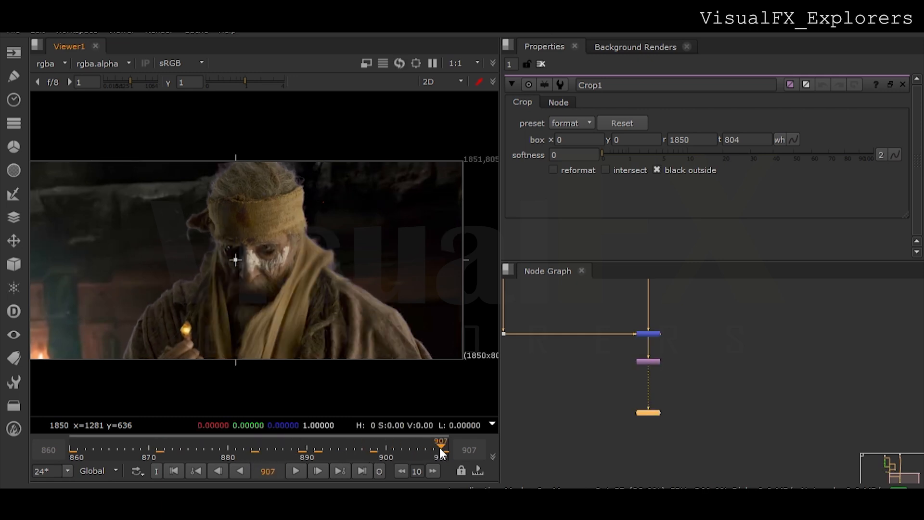
- Move the background branch with Merge3, Crop1 and the viewer farther away from the keying nodes
scroll(684, 349, "down", 3)
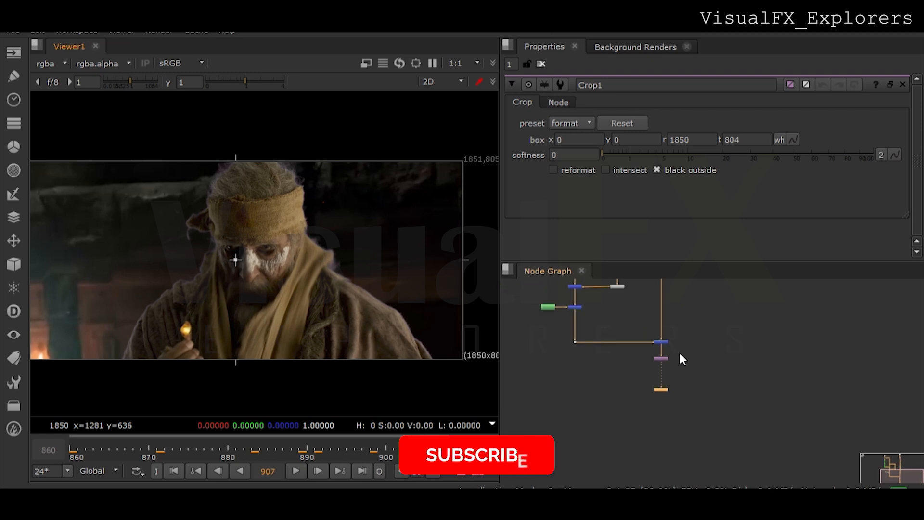
left_click_drag(562, 382, 686, 449)
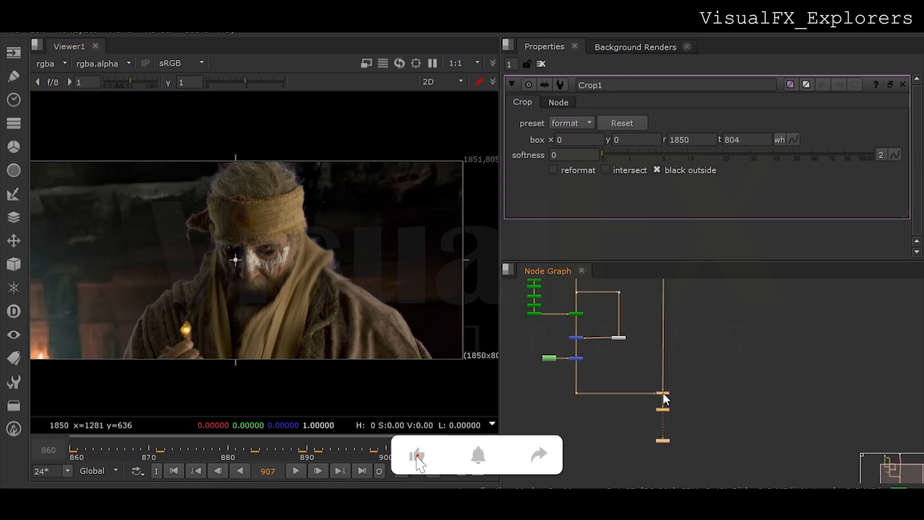
scroll(663, 400, "down", 2)
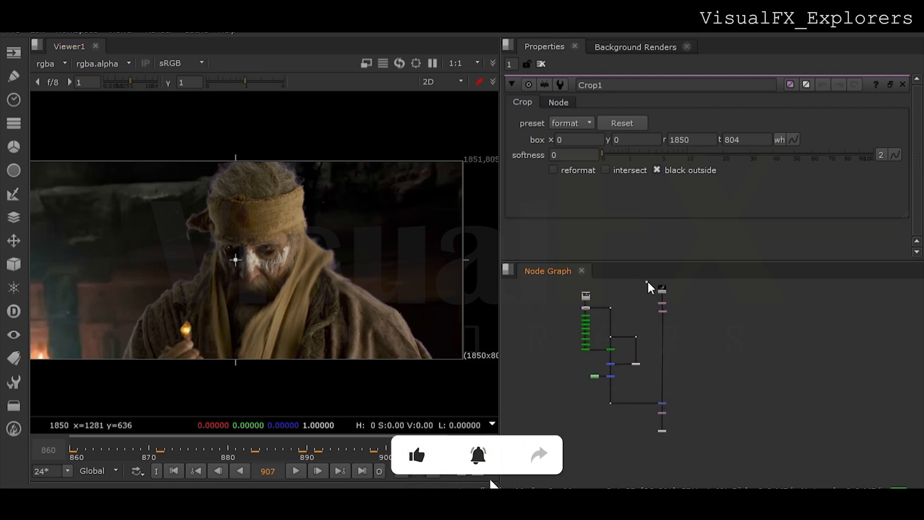
left_click_drag(663, 403, 703, 403)
- Add a Copy node and connect its A input to the masked key through a dot below Merge2
left_click(653, 383)
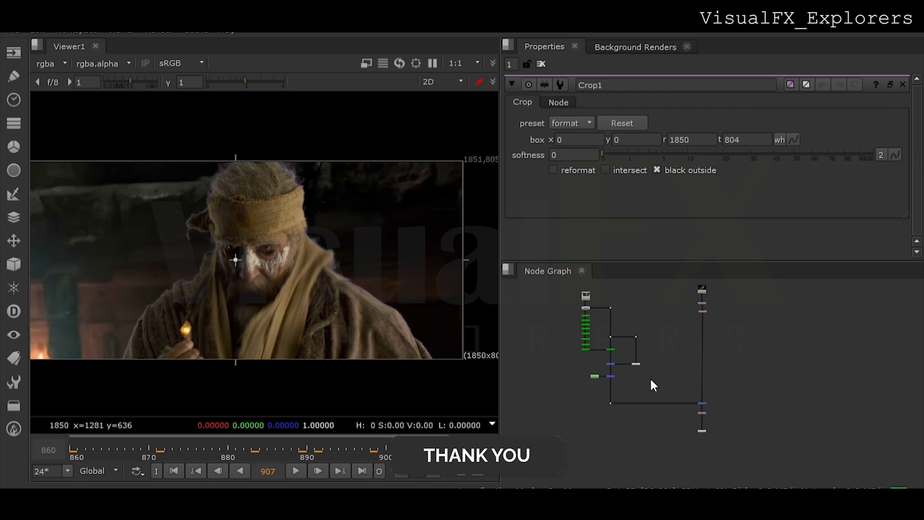
key("k")
scroll(629, 380, "up", 4)
left_click_drag(686, 387, 703, 402)
left_click(531, 399, "ctrl")
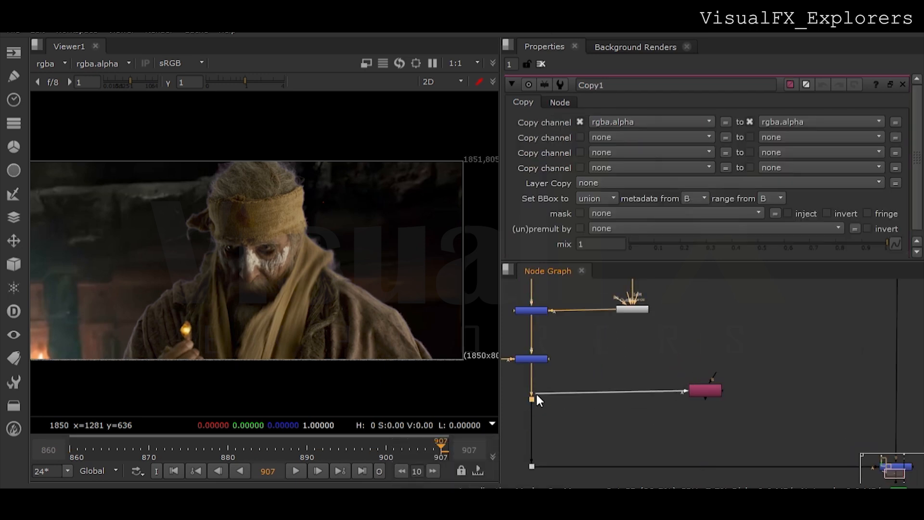
left_click_drag(708, 395, 756, 399)
- Route the original plate through a corner dot into Copy1's B input and insert Copy1 in the line feeding Merge3
scroll(742, 324, "down", 3)
middle_click_drag(742, 324, 646, 321)
left_click_drag(671, 385, 753, 284, "ctrl")
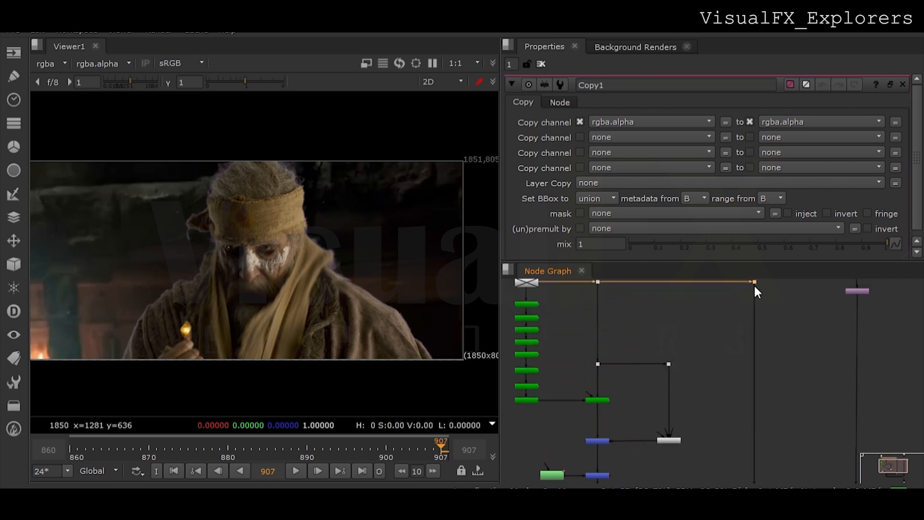
scroll(743, 334, "down", 4)
middle_click_drag(724, 434, 676, 383)
scroll(626, 373, "up", 2)
left_click_drag(621, 400, 729, 402)
scroll(712, 392, "up", 2)
- Add a Premult node and insert it directly below Copy1 in the line to Merge3
left_click(701, 380)
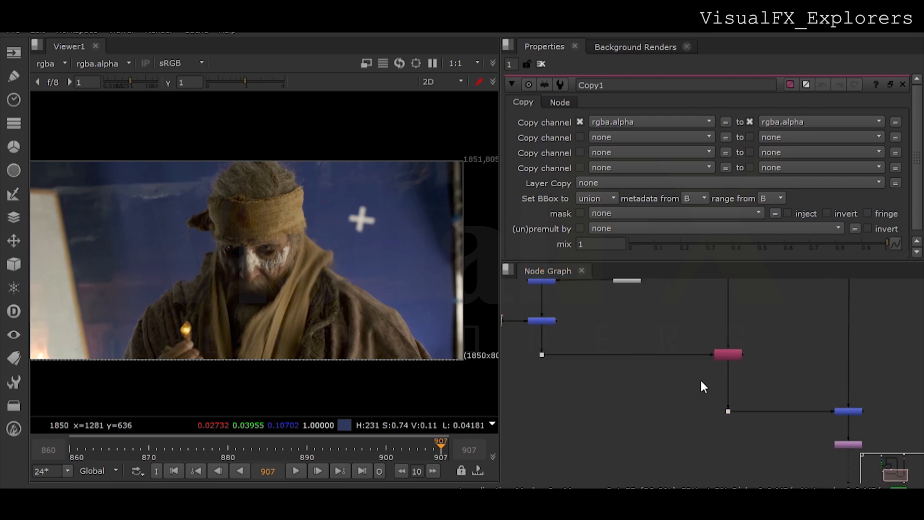
key("Tab")
type("pre")
key("Return")
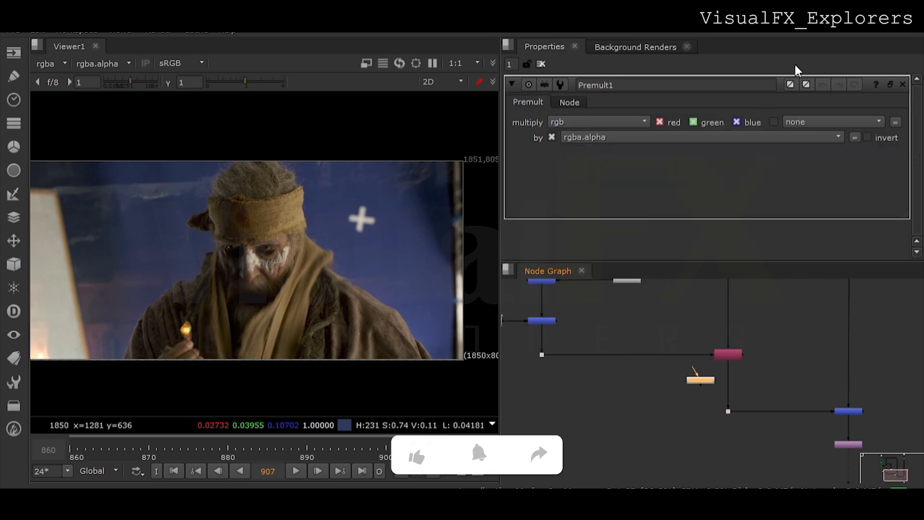
left_click_drag(693, 380, 724, 378)
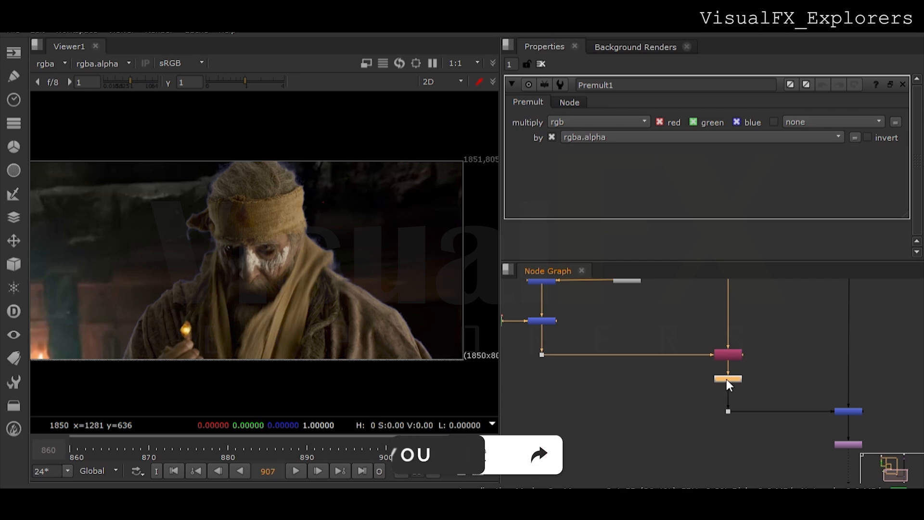
- Adjust Transform1 to scale w 3.531 and translate x 248, y 154, and clear the open node properties
scroll(741, 385, "down", 3)
scroll(801, 376, "down", 2)
scroll(795, 350, "up", 5)
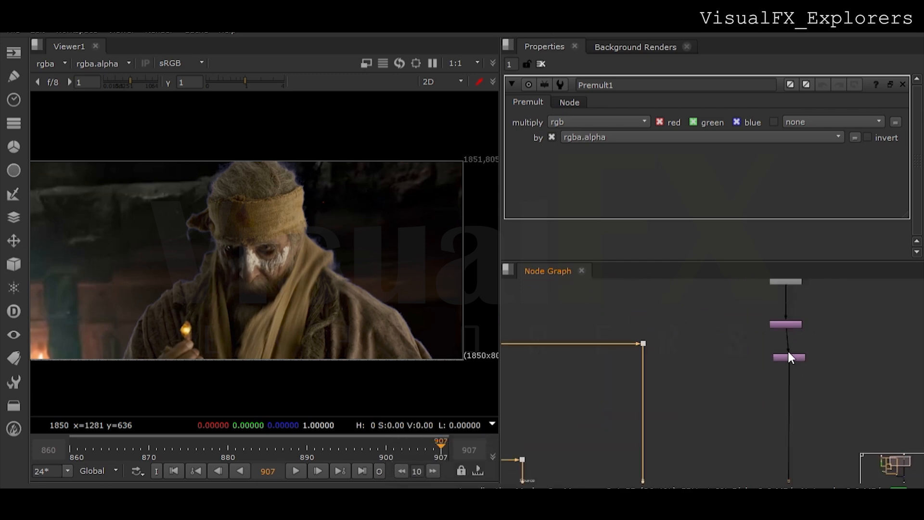
double_click(789, 358)
left_click_drag(60, 271, 175, 269)
left_click_drag(106, 279, 333, 253)
scroll(331, 268, "up", 2)
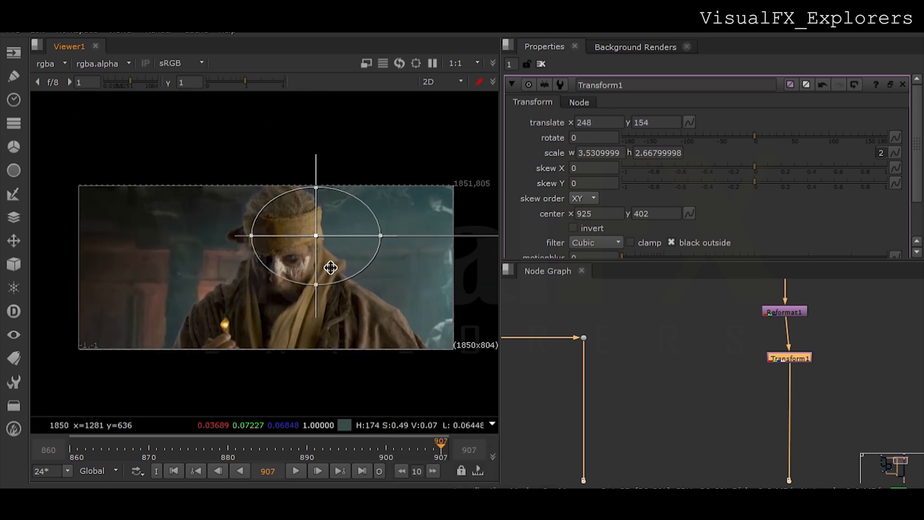
left_click(541, 64)
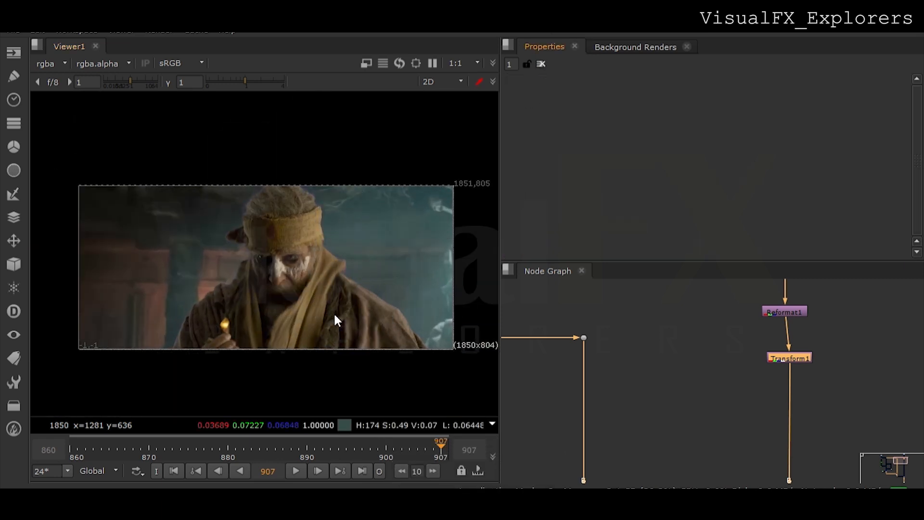
- Insert a second Keylight in the plate branch above Copy1, with Screen Colour 0, 0, 1 and Screen Balance 0.95
scroll(687, 417, "down", 1)
middle_click_drag(688, 428, 659, 369)
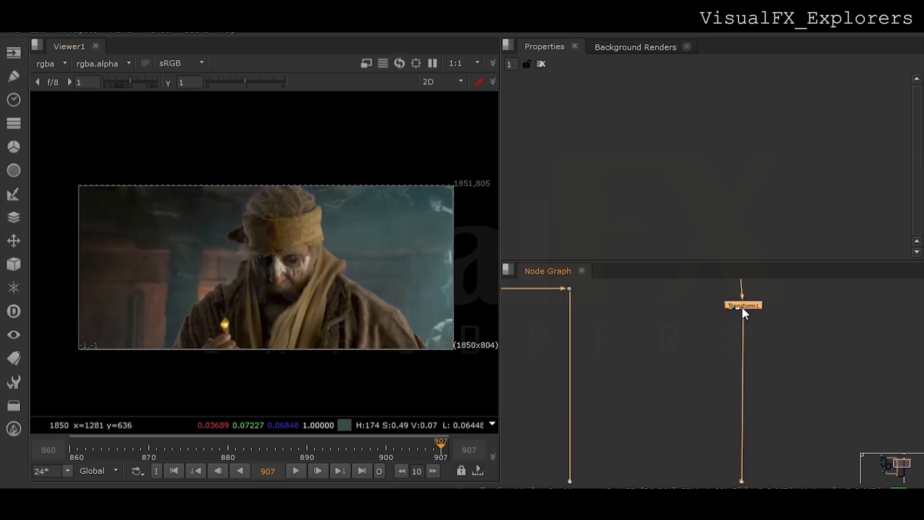
scroll(692, 377, "down", 3)
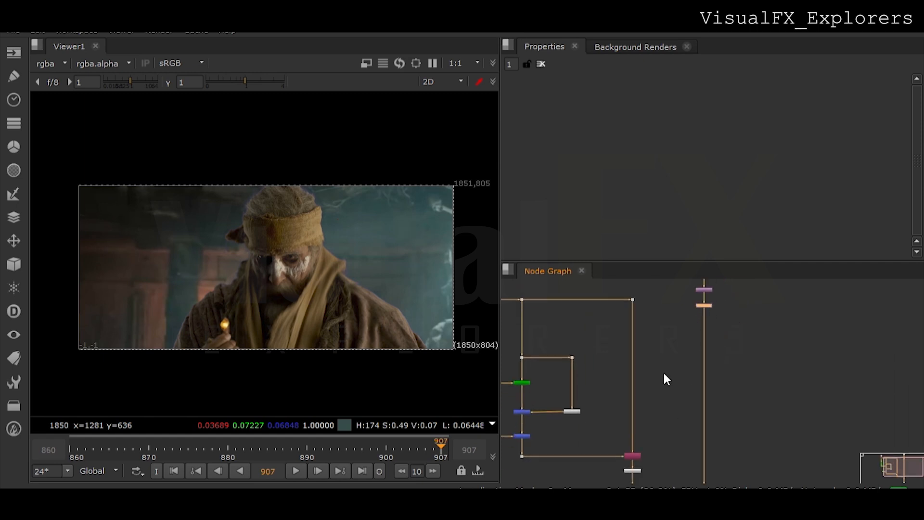
left_click(586, 356)
left_click_drag(629, 332, 635, 332)
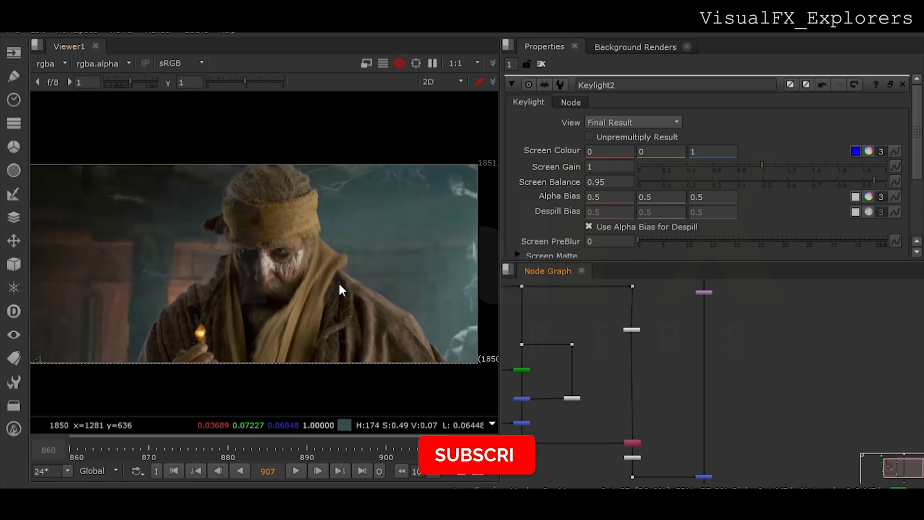
- Set Keylight2's Screen Colour red and green to -0.1, comparing the shoulder edge with the node disabled and enabled
left_click(631, 330)
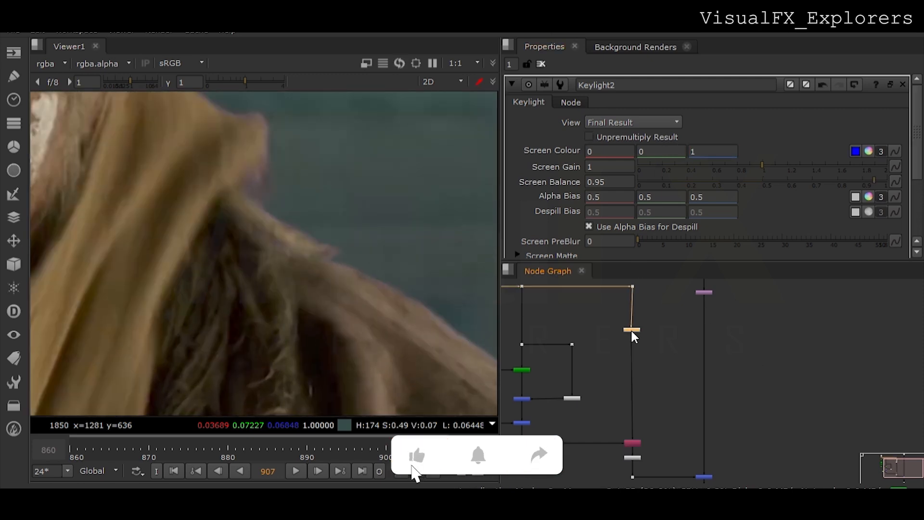
key("d")
scroll(351, 243, "up", 4)
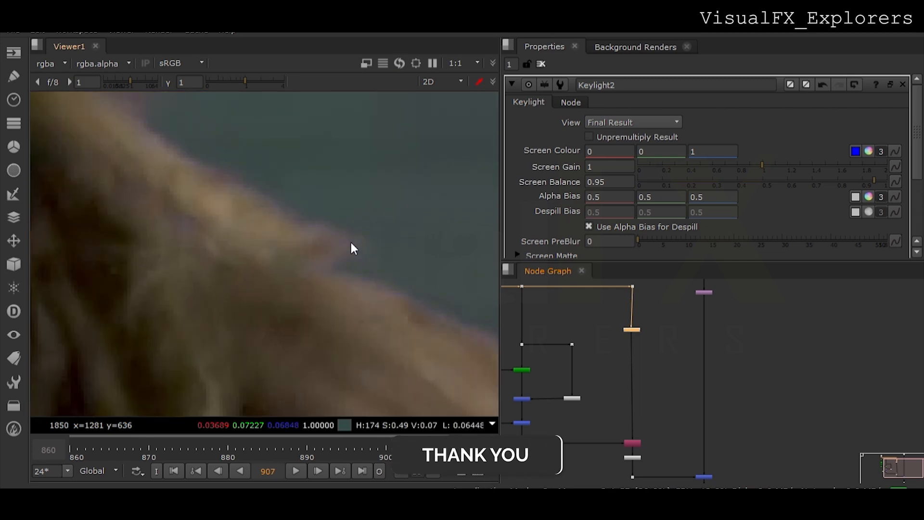
left_click(607, 153)
type(".1")
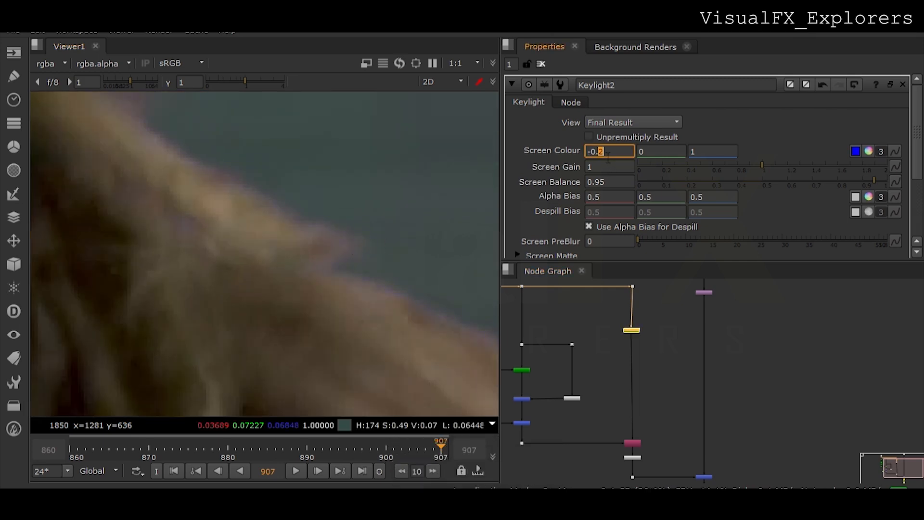
key("Down")
key("Down")
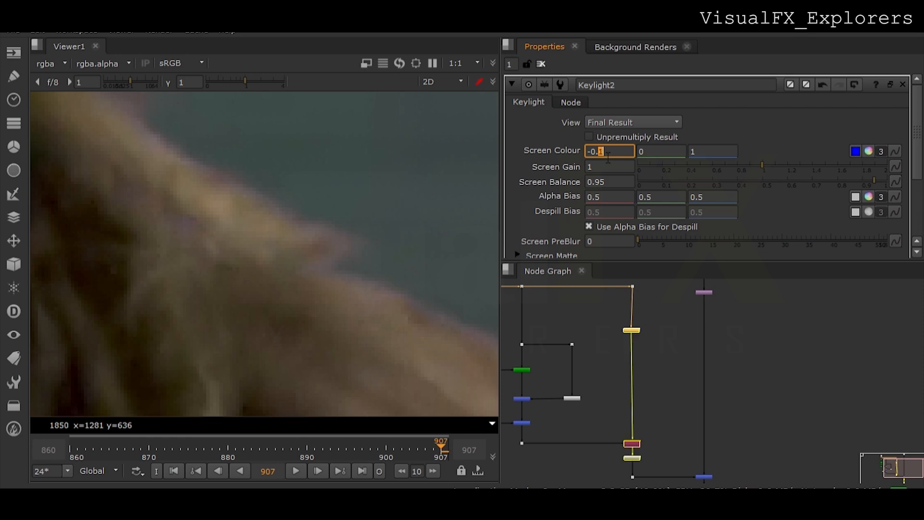
left_click(656, 157)
type(".2")
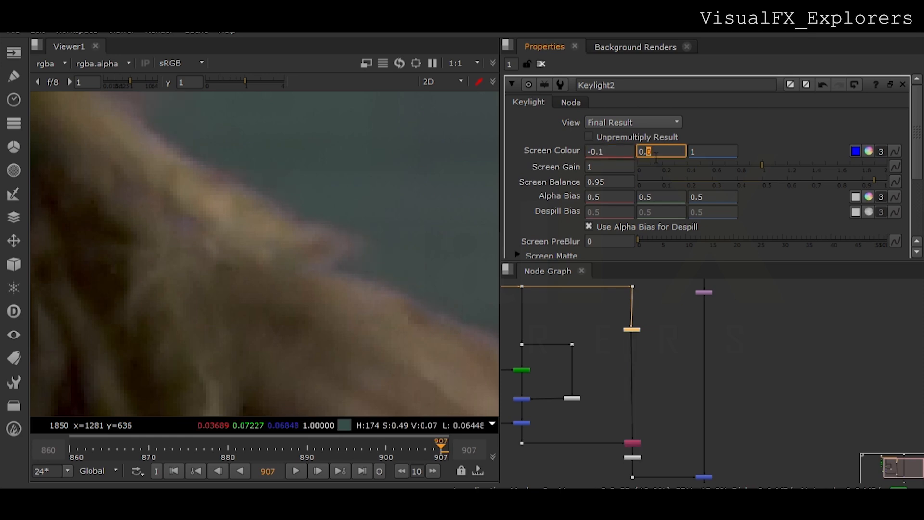
type("dd")
left_click(631, 329)
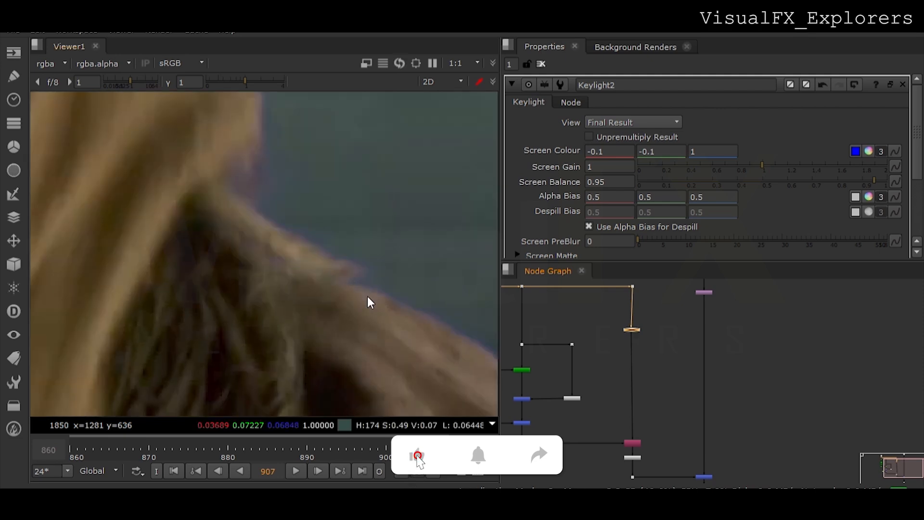
- Check the despilled composite at frames across the shot, from the start to frame 889
scroll(368, 297, "down", 5)
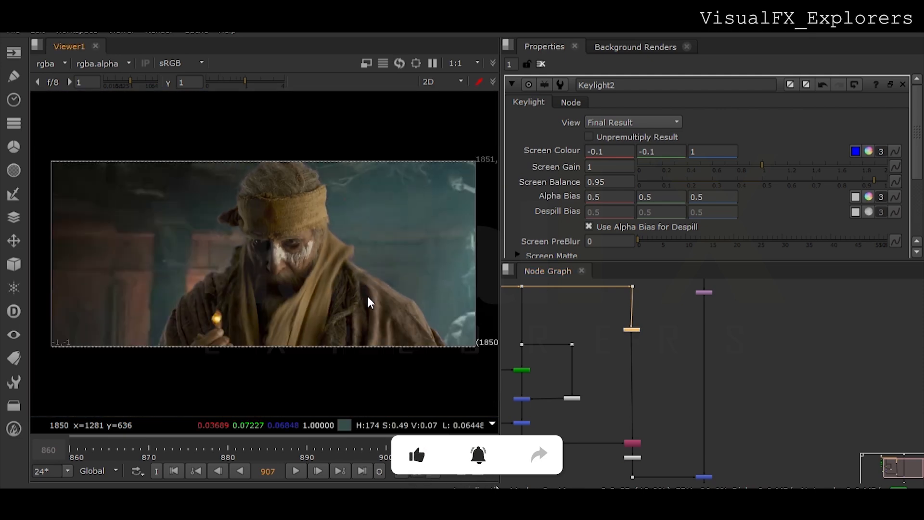
left_click(353, 445)
left_click(440, 451)
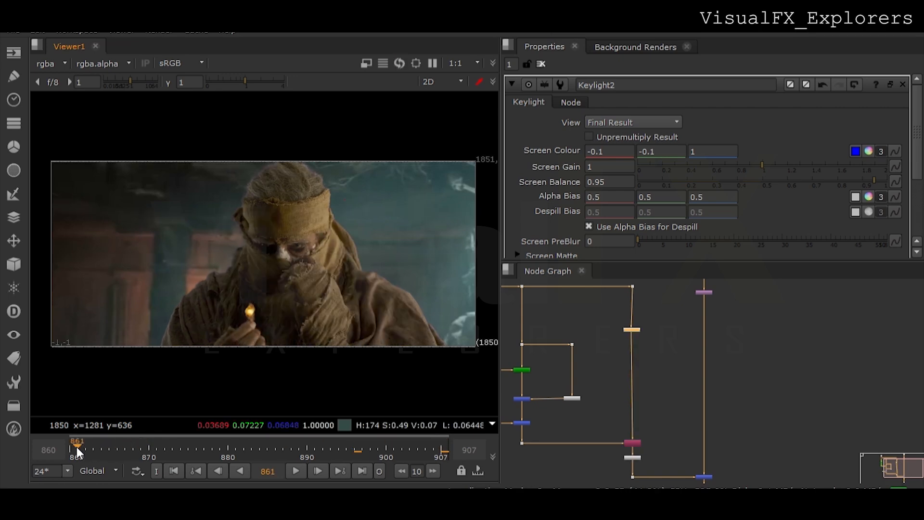
left_click(171, 453)
left_click(298, 455)
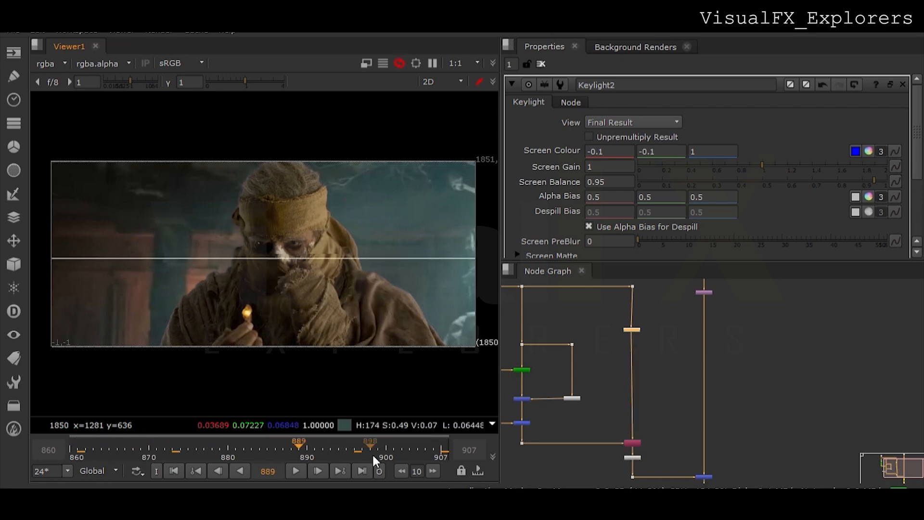
- Go to frame 907, move the merge nodes down to make room, and insert a Grade in the plate branch below Copy1
left_click(417, 452)
left_click(442, 452)
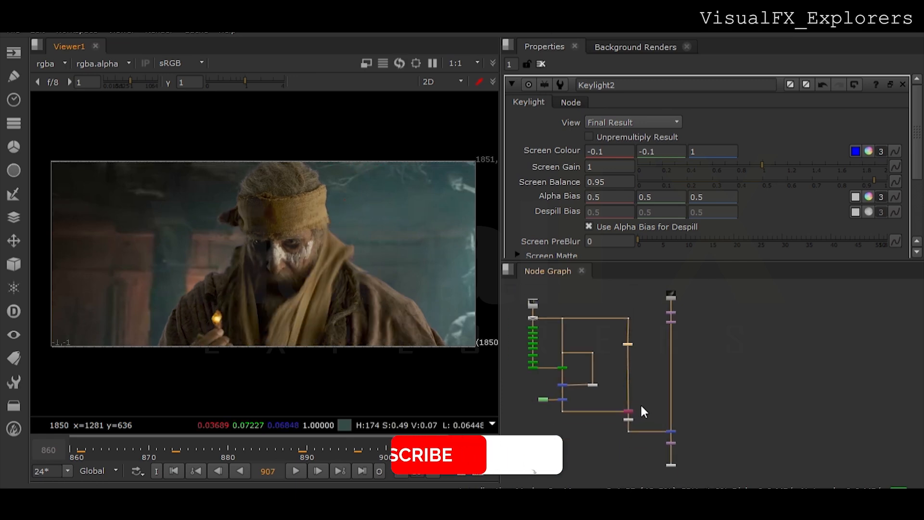
scroll(675, 406, "up", 1)
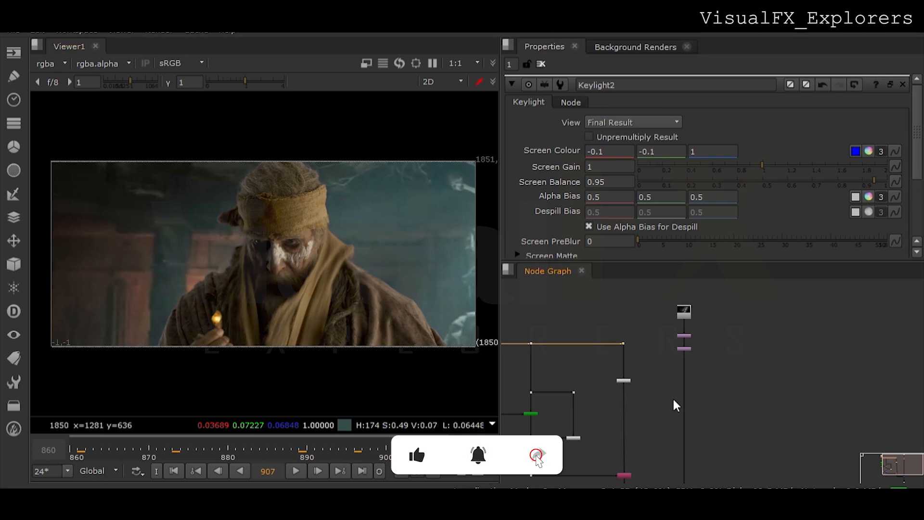
middle_click_drag(673, 399, 650, 392)
middle_click_drag(605, 449, 588, 317)
scroll(586, 359, "up", 3)
left_click_drag(555, 357, 712, 461)
left_click_drag(689, 370, 690, 421)
left_click(555, 368)
key("g")
left_click_drag(555, 370, 582, 375)
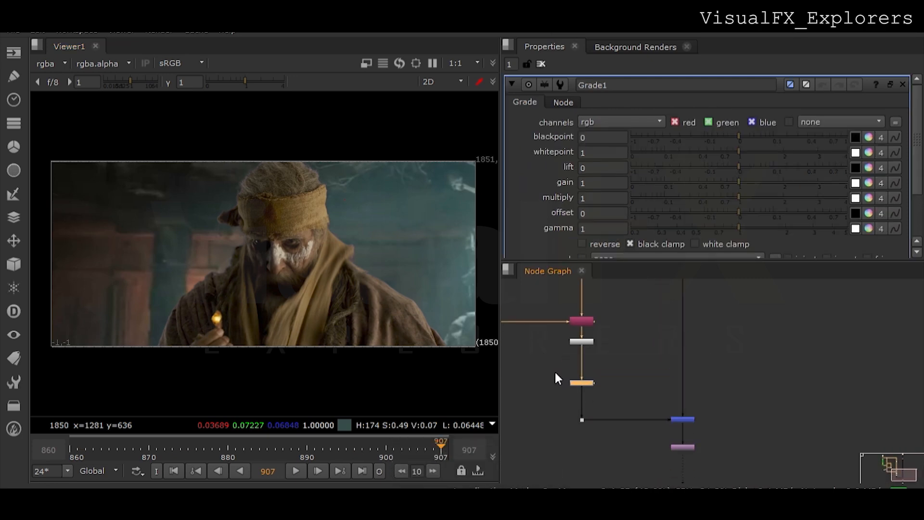
- Add a Roto as Grade1's mask and draw a closed shape around the far-side scarf edge and shoulder at frame 907
key("o")
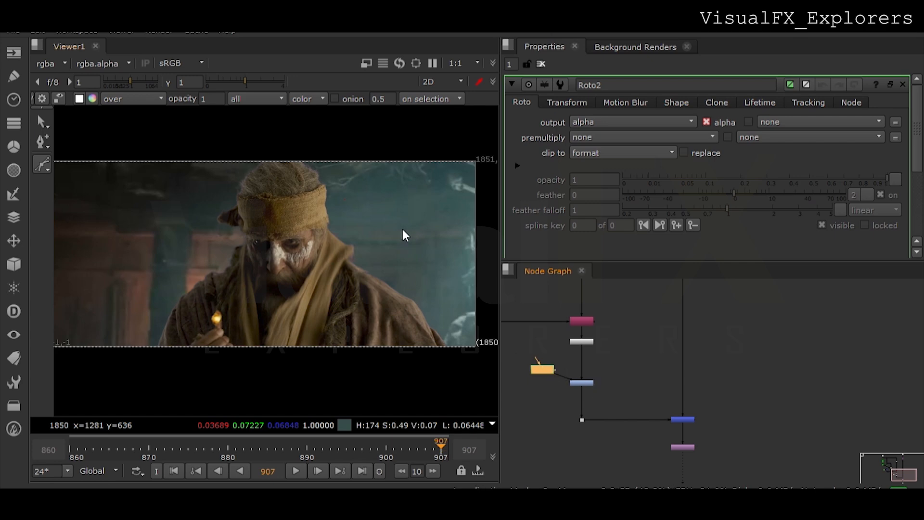
left_click(402, 229)
left_click(327, 238)
left_click(322, 259)
left_click(401, 333)
left_click(456, 370)
left_click(327, 239)
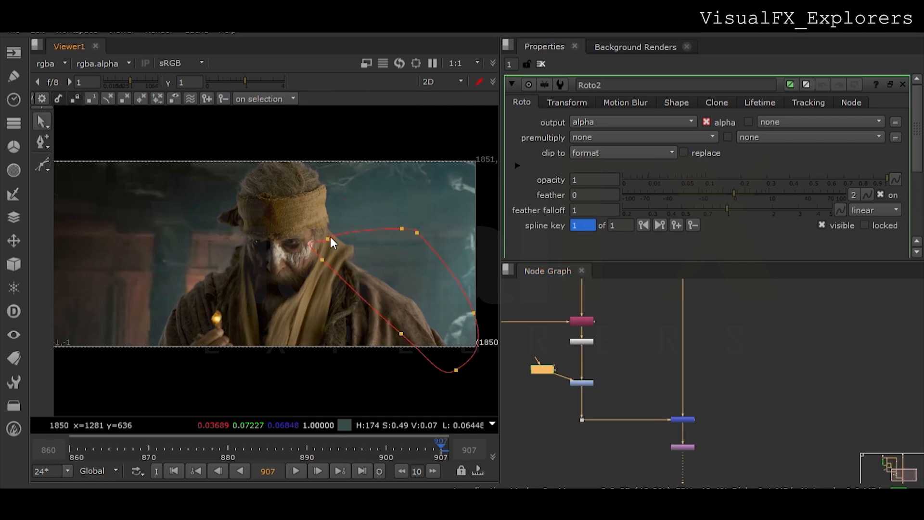
- Select all points of the Roto2 shape and feather its edge outward
left_click_drag(273, 140, 496, 414)
key("e")
left_click_drag(380, 261, 416, 232)
- Set Grade1's gain to 0.55, 1, 1.45 and 1, and check the graded shoulder at frames 860 and 873
double_click(582, 382)
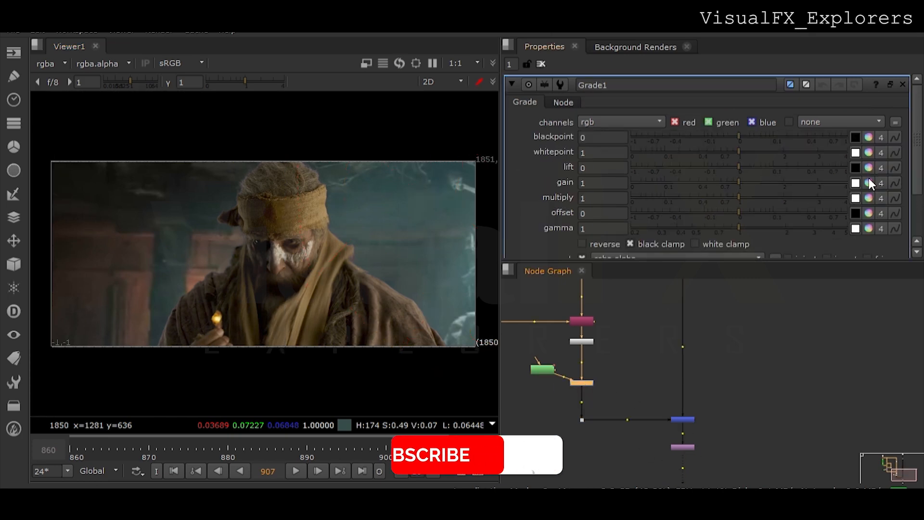
left_click_drag(868, 180, 807, 270, "ctrl")
left_click(299, 457)
left_click(69, 454)
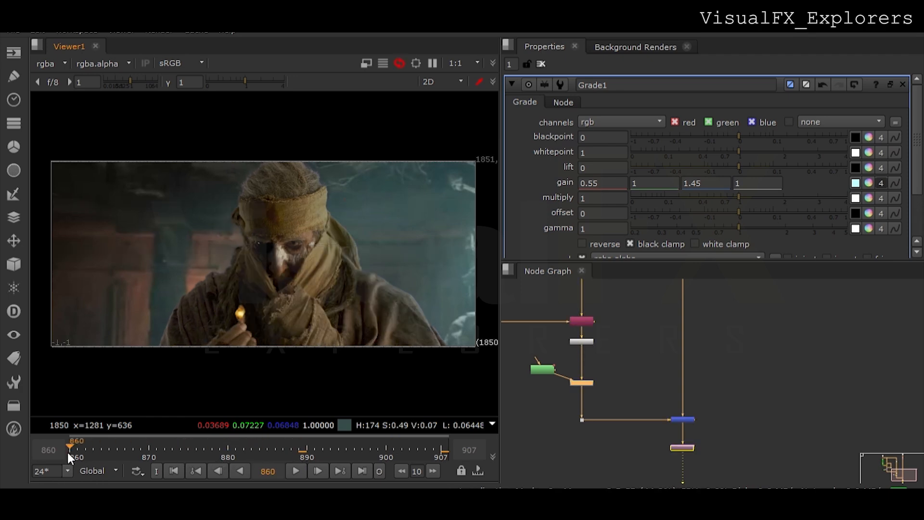
left_click(173, 448)
left_click(781, 368)
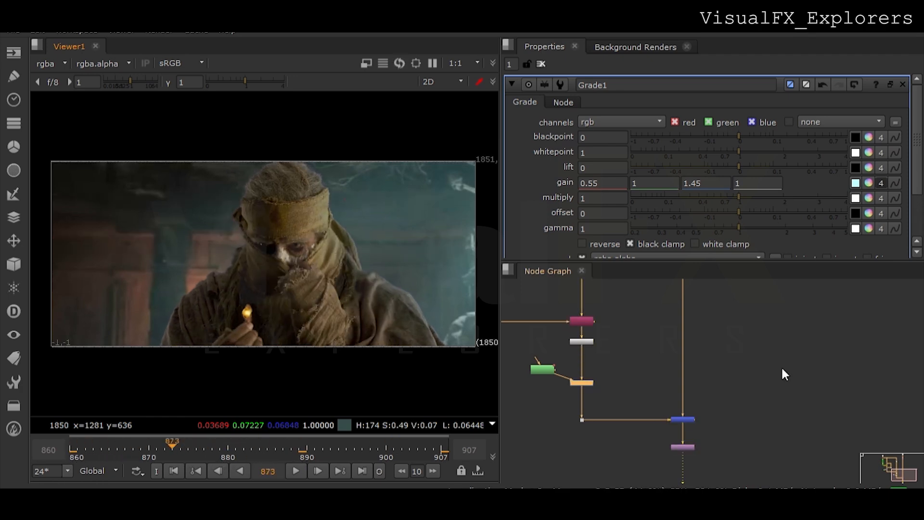
- Compare the composite with Grade1 disabled and enabled at frame 873, and check it at frames 907 and 860
left_click(573, 383)
key("d")
key("d")
key("d")
key("d")
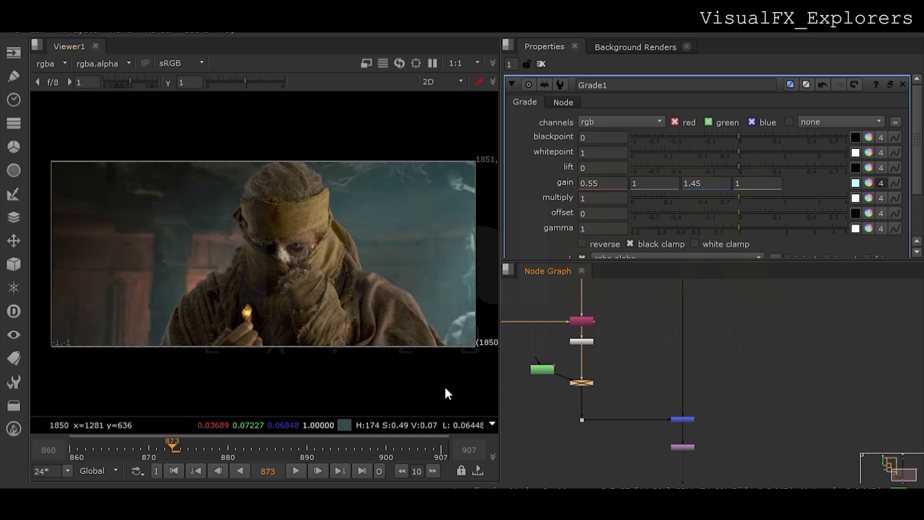
left_click(441, 454)
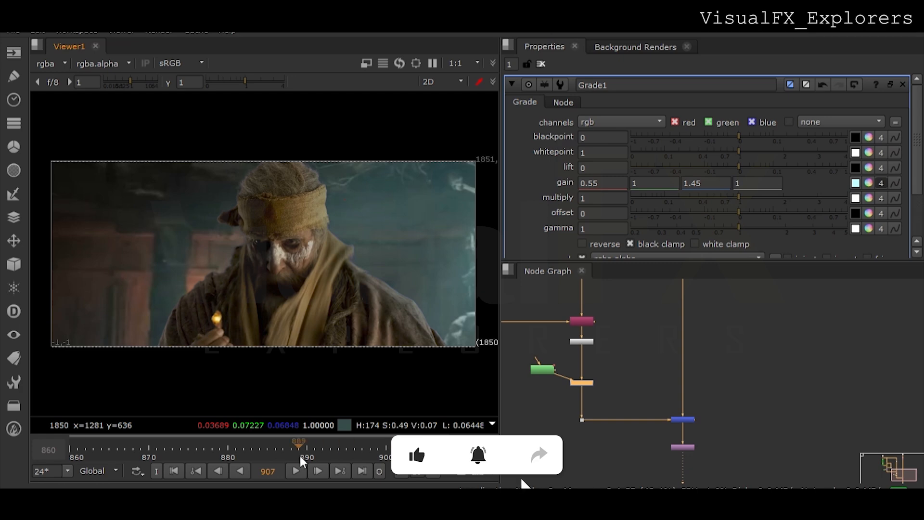
left_click(73, 446)
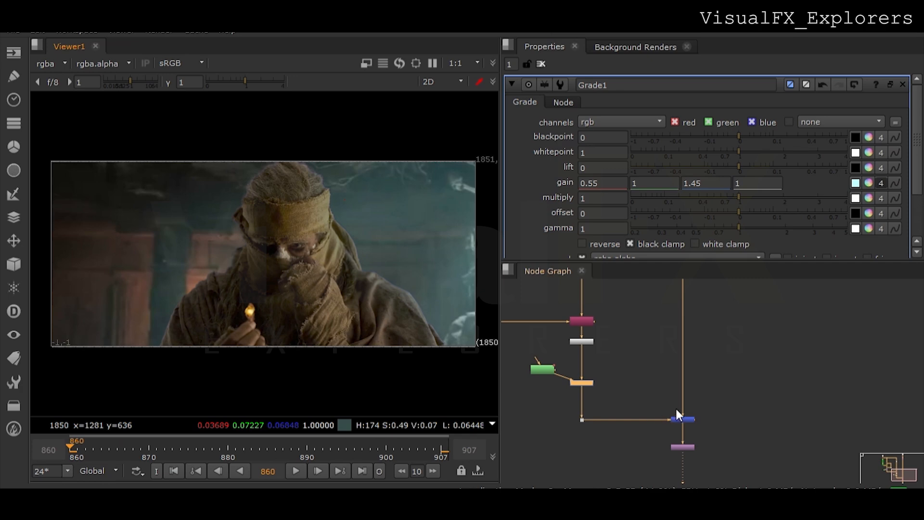
- Insert a LightWrap below Grade1 and connect its background input to a new dot in the background branch
left_click(556, 412)
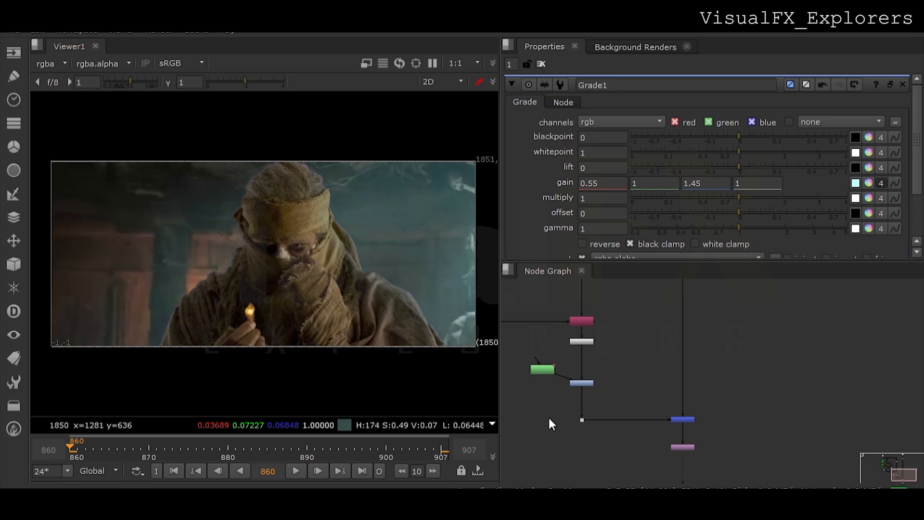
key("Return")
scroll(585, 406, "up", 1)
left_click_drag(542, 412, 583, 402)
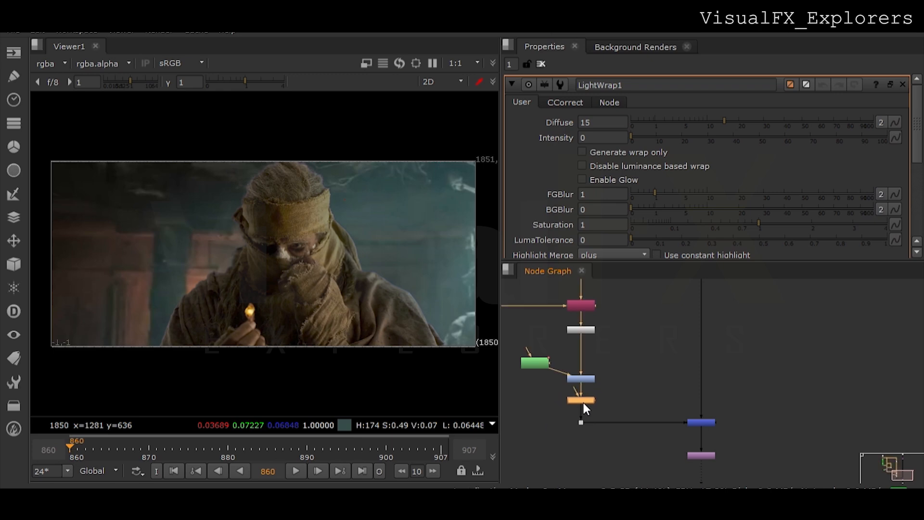
left_click_drag(701, 347, 701, 391, "ctrl")
left_click_drag(574, 389, 702, 401)
left_click(585, 401)
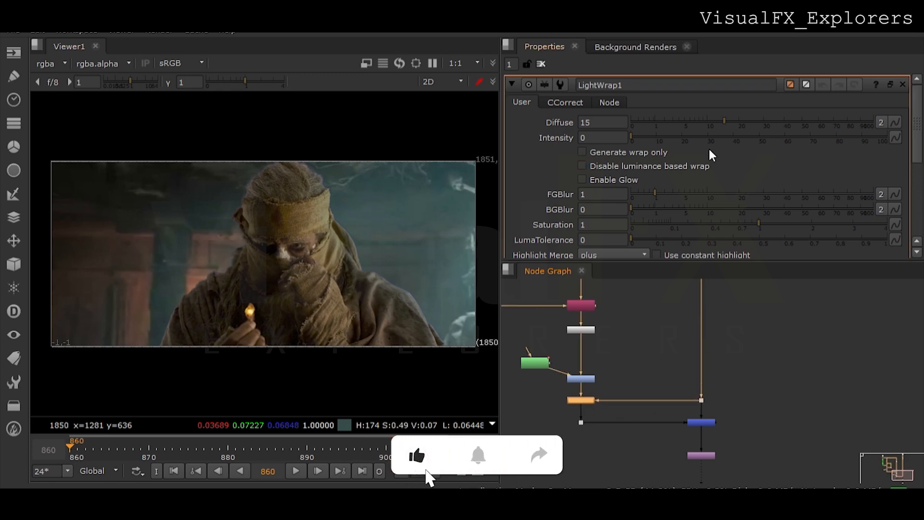
- Set LightWrap1's Intensity to 53 and Diffuse to 88, and inspect the scarf and shoulder edges
left_click(766, 137)
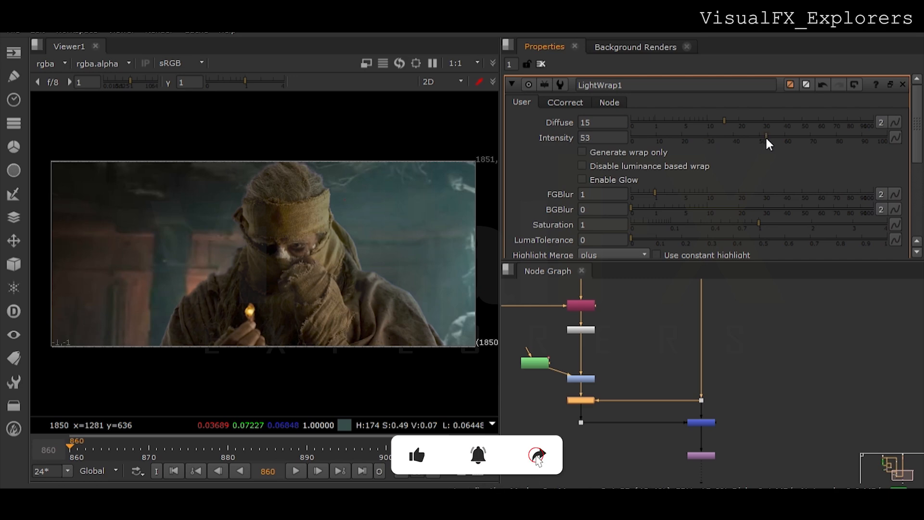
left_click(798, 122)
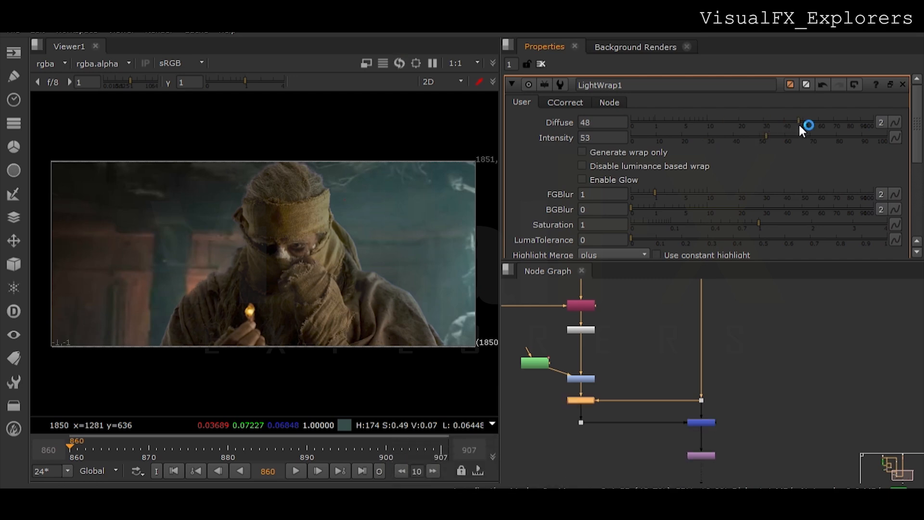
left_click_drag(822, 121, 833, 122)
left_click(583, 179)
scroll(408, 252, "up", 4)
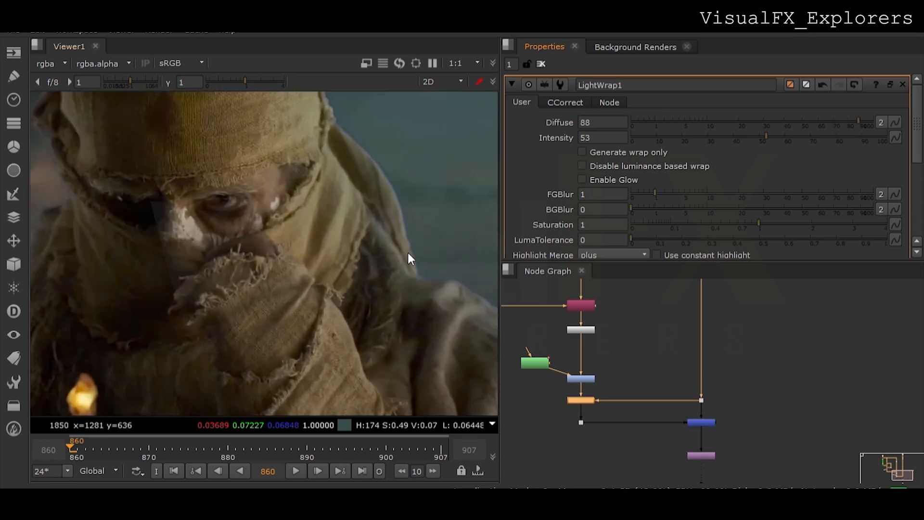
scroll(408, 252, "down", 2)
scroll(408, 256, "up", 1)
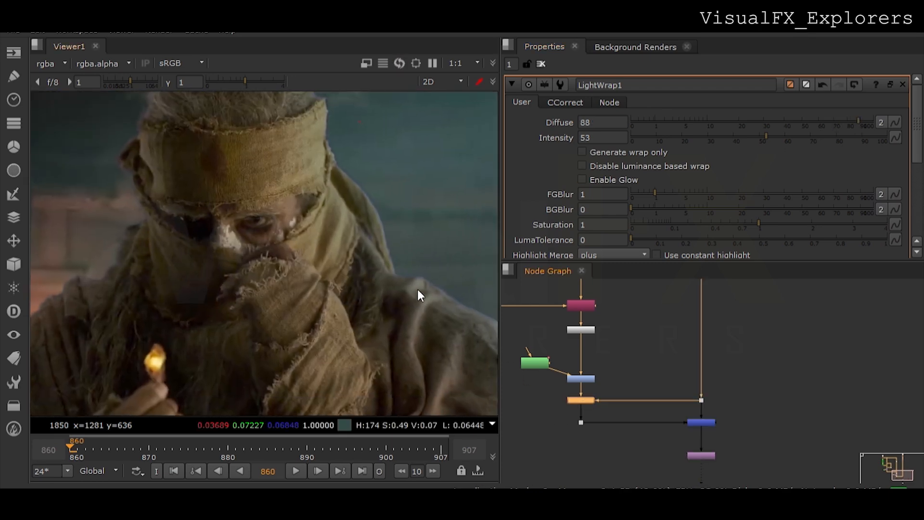
- Set LightWrap1's Intensity to 75, comparing the wrapped edges with the node disabled and enabled
key("f")
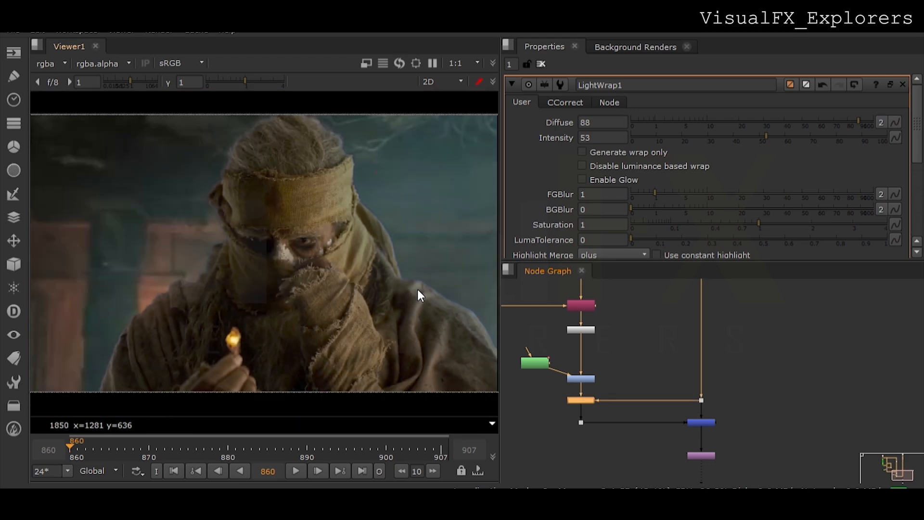
left_click_drag(807, 137, 823, 141)
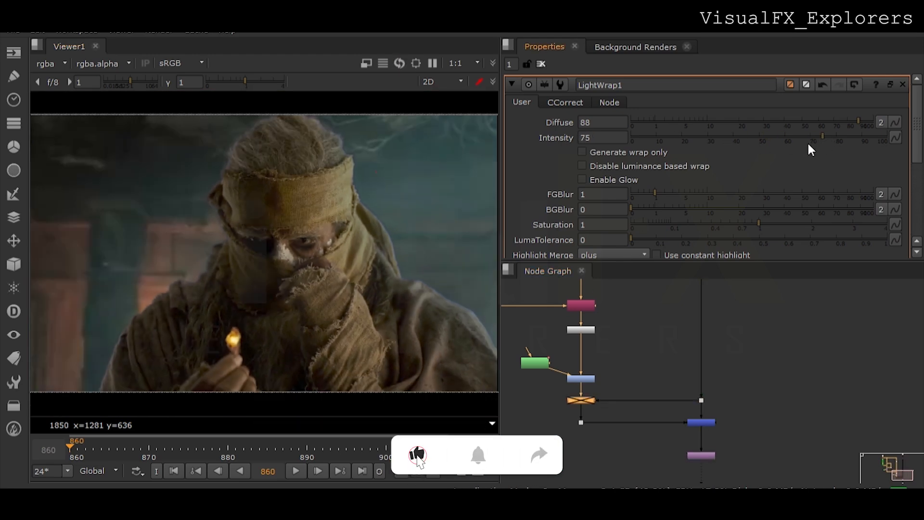
scroll(384, 257, "down", 1)
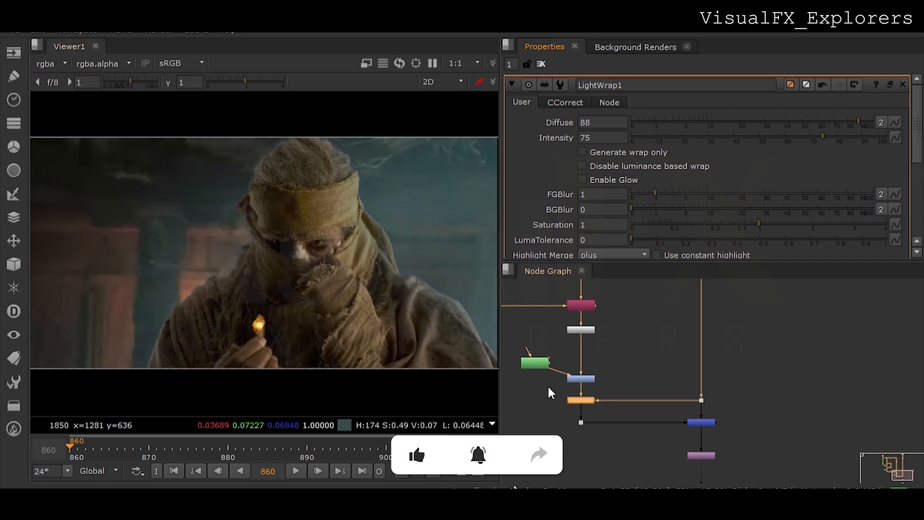
- Move the merge nodes further down and insert a KillOutline node below LightWrap1 in the plate branch
middle_click_drag(626, 422, 616, 363)
left_click_drag(544, 348, 756, 483)
left_click_drag(689, 364, 692, 415)
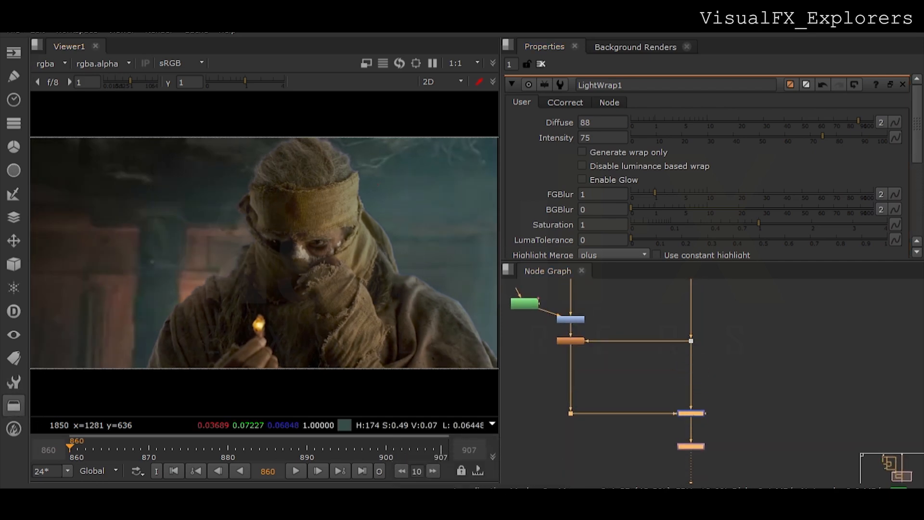
left_click(538, 372)
key("ctrl+v")
left_click_drag(530, 384, 573, 375)
scroll(574, 373, "up", 2)
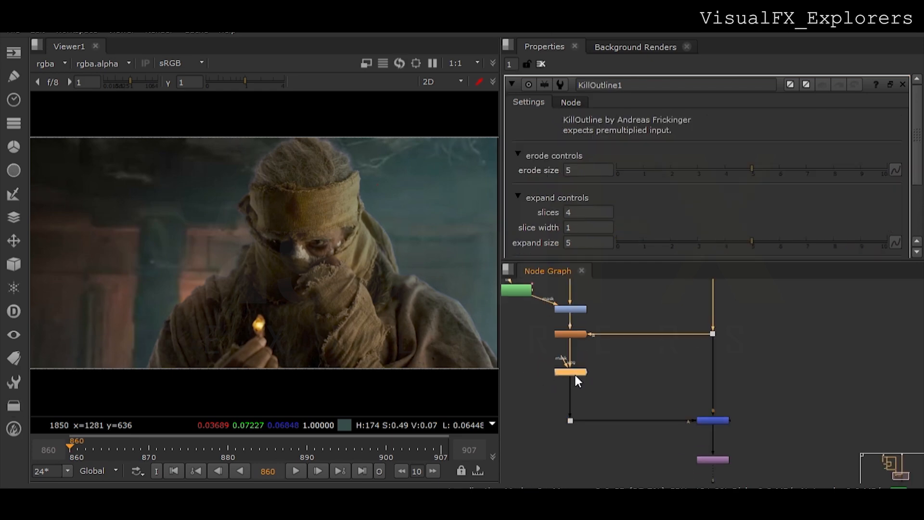
- Add a Roto as KillOutline1's mask and draw a closed shape around the far-side scarf and shoulder outline at frame 860
left_click(618, 367)
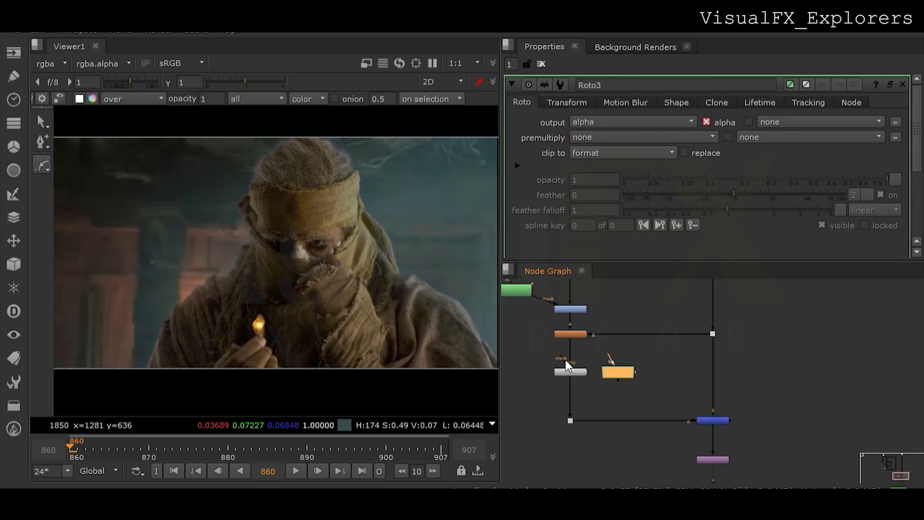
left_click(396, 183)
left_click(356, 182)
left_click(356, 228)
left_click(413, 305)
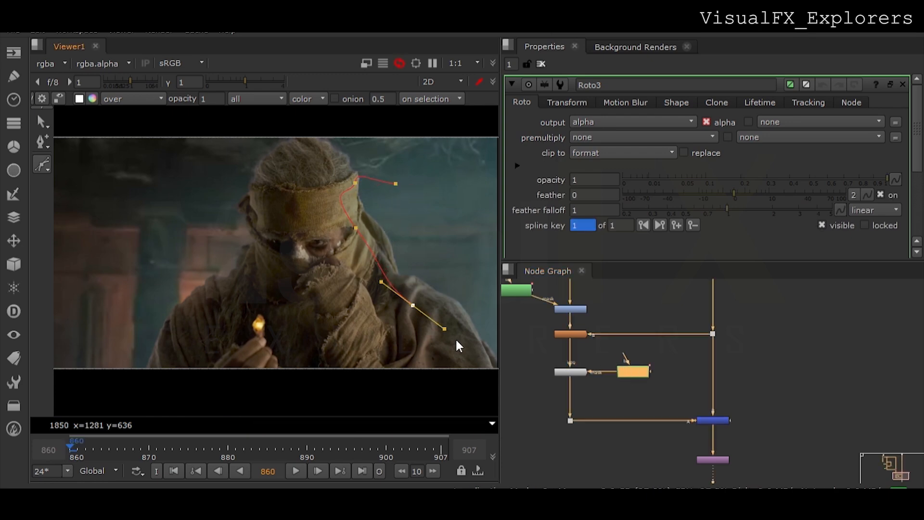
middle_click_drag(468, 351, 400, 327)
left_click(417, 354)
left_click(461, 358)
left_click(330, 162)
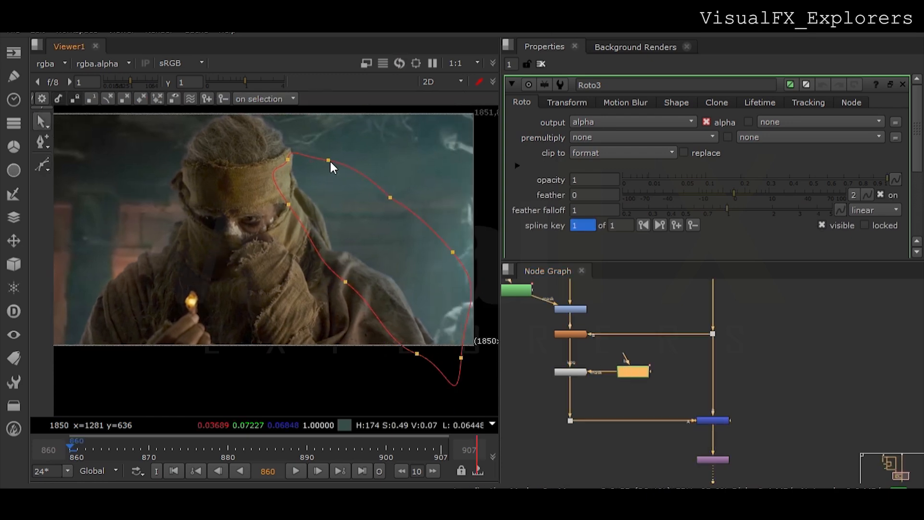
- Feather the Roto3 shape and inspect the scarf edge treated by KillOutline1
mouse_move(341, 221)
left_mouse_down()
mouse_move(356, 239)
mouse_move(349, 229)
left_mouse_up()
scroll(324, 195, "up", 9)
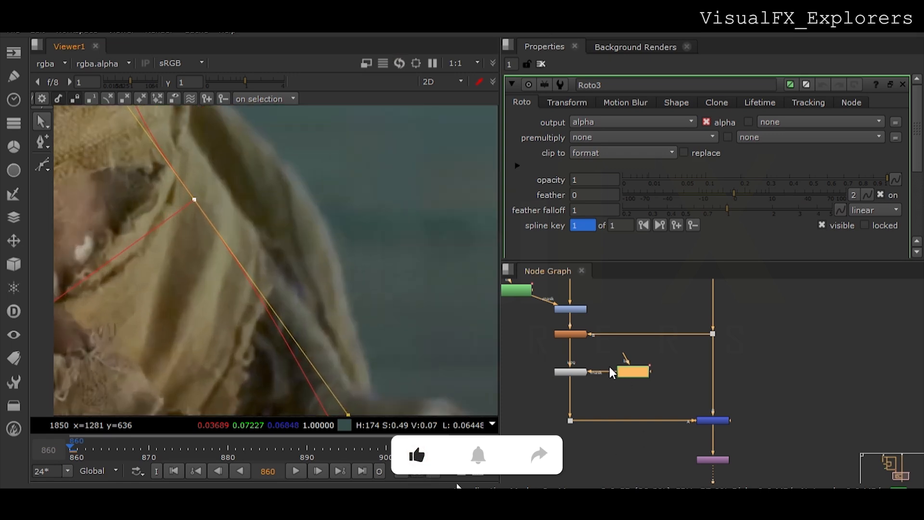
left_click(571, 372)
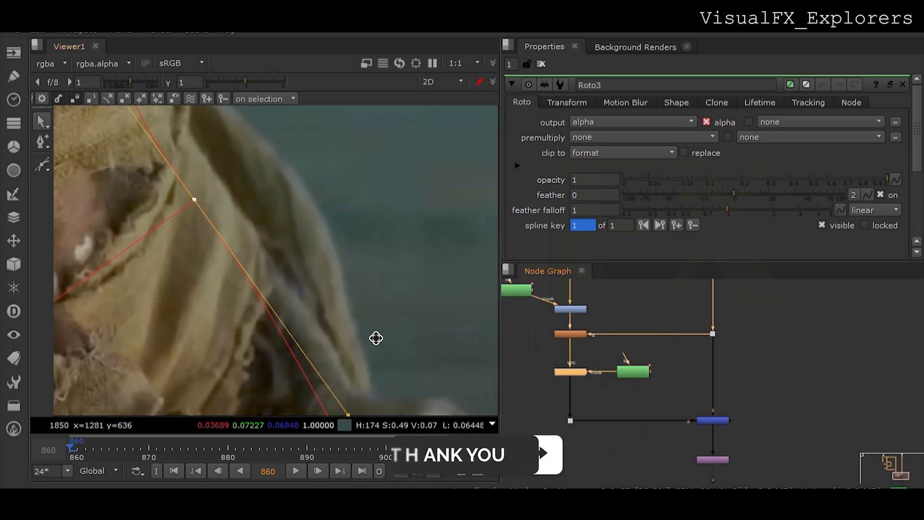
key("f")
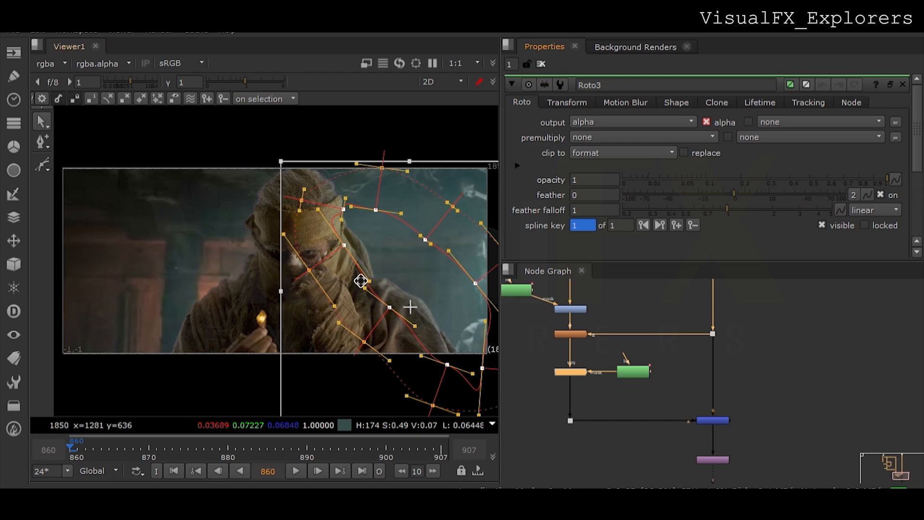
- Clear the open node properties and check the finished composite at frames 893, 907 and 860
left_click(540, 64)
scroll(409, 316, "up", 1)
left_click(331, 448)
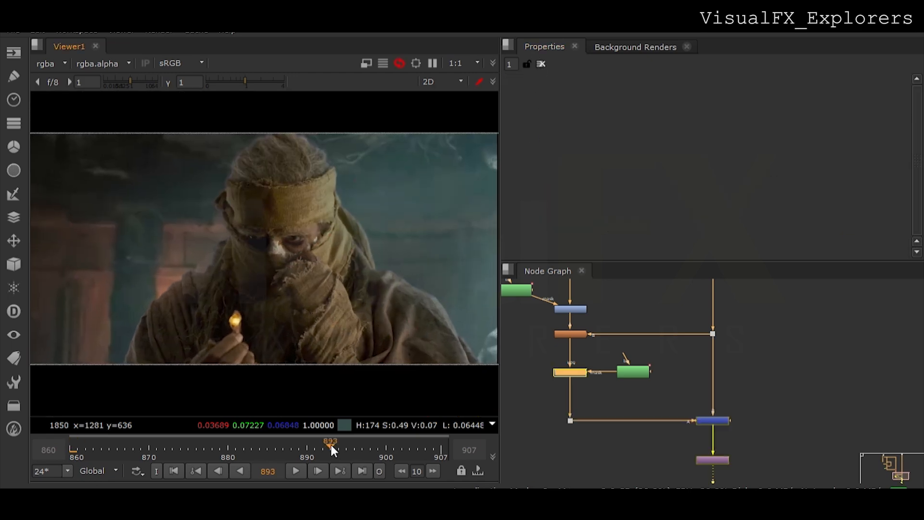
left_click_drag(412, 453, 440, 453)
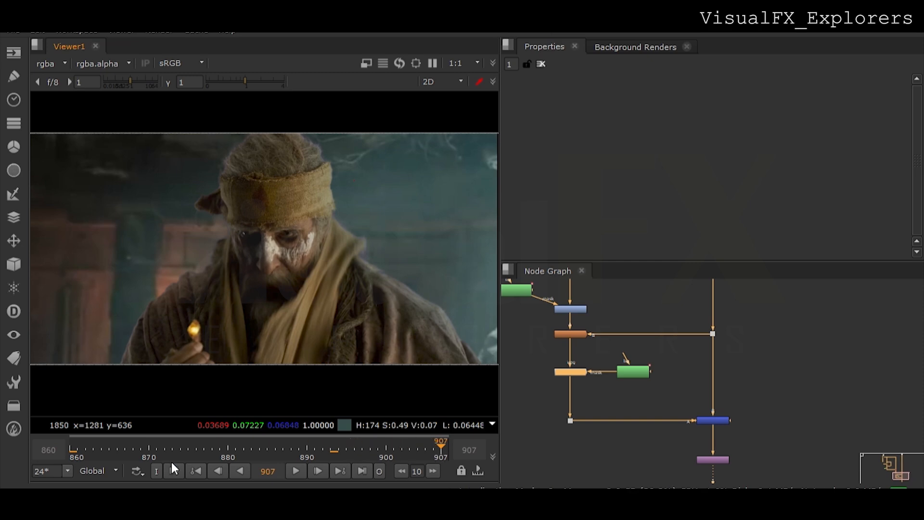
left_click(72, 449)
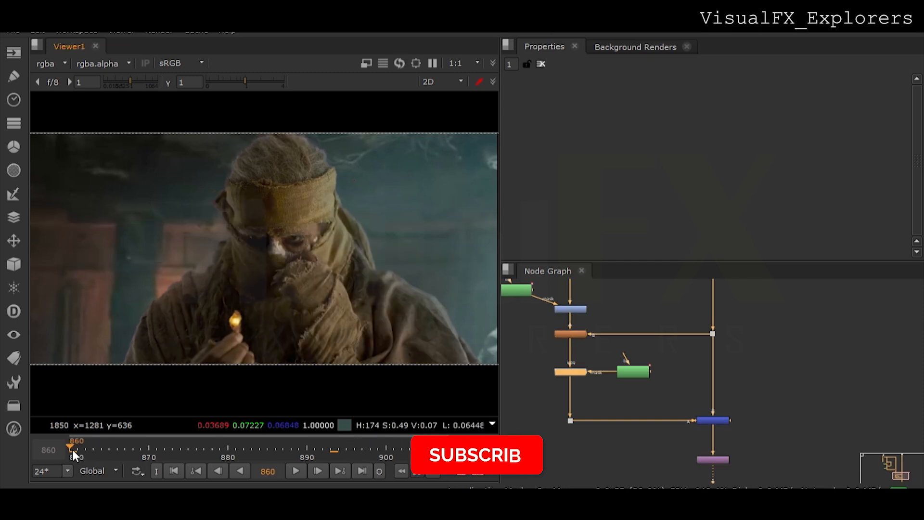